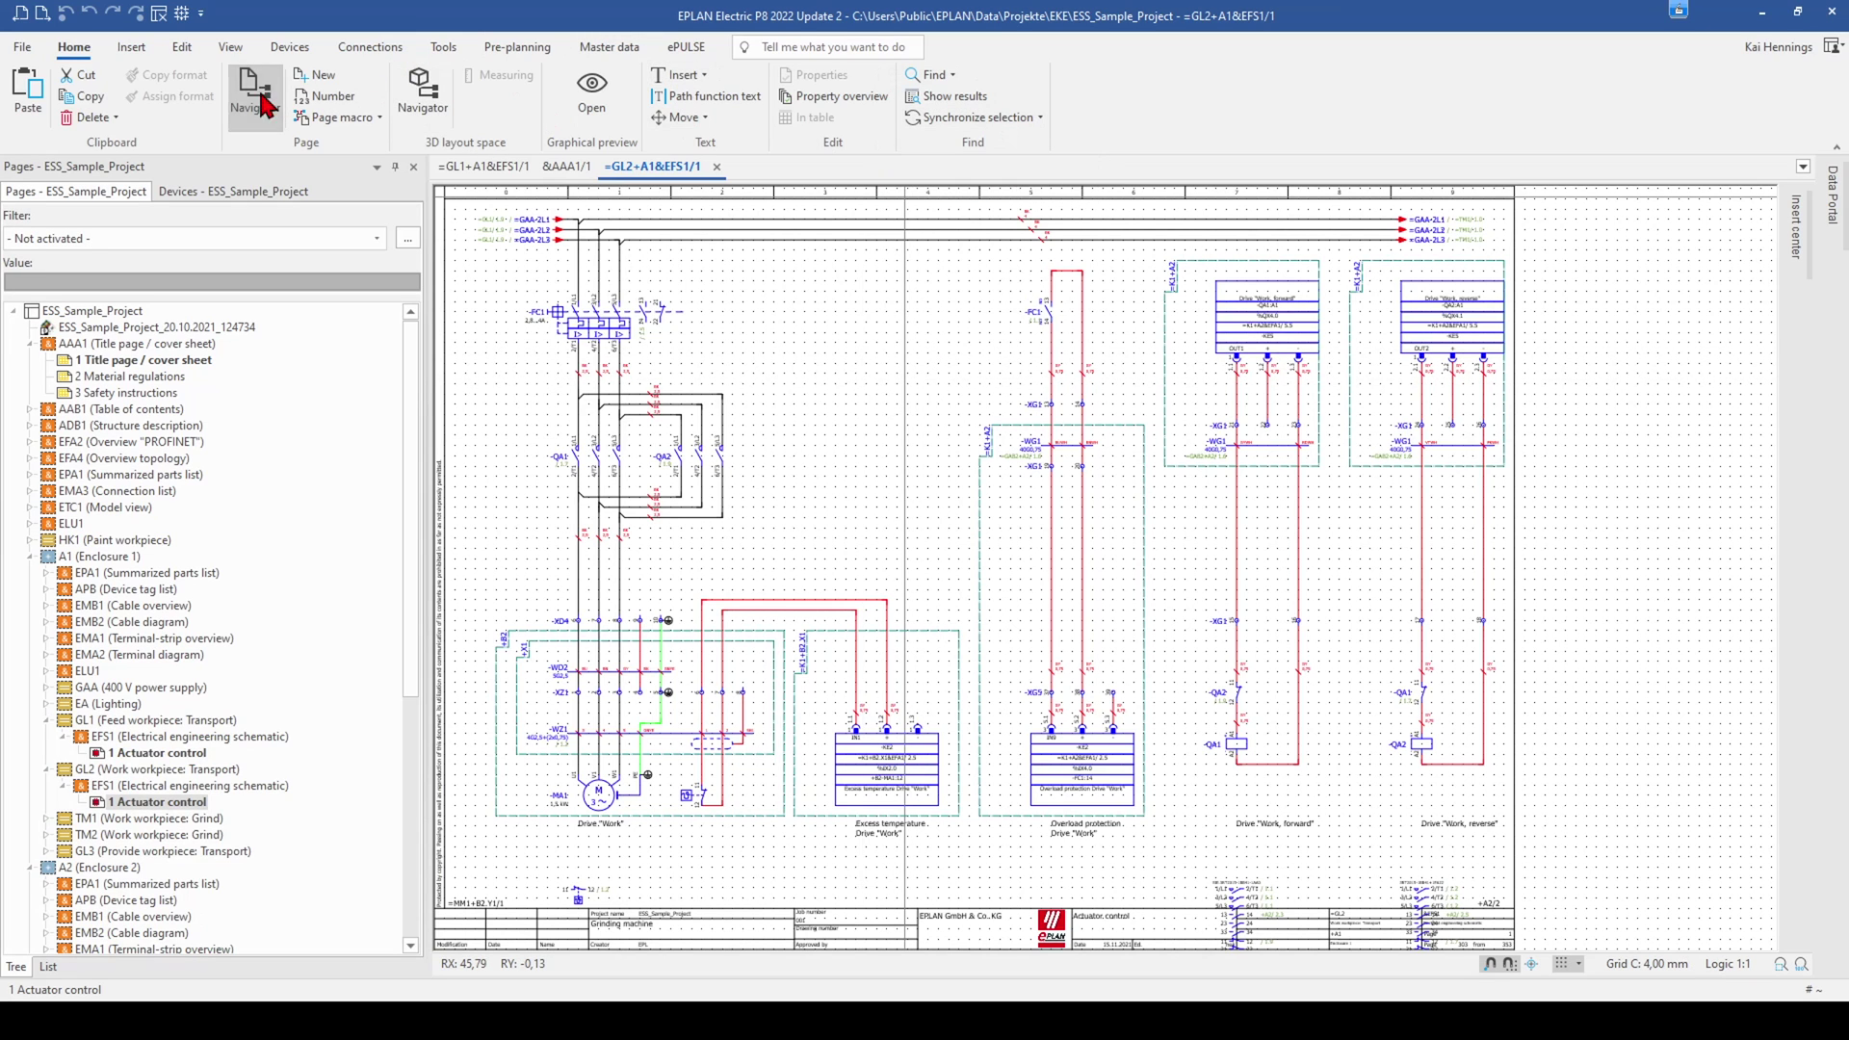
pyautogui.click(131, 46)
pyautogui.click(181, 46)
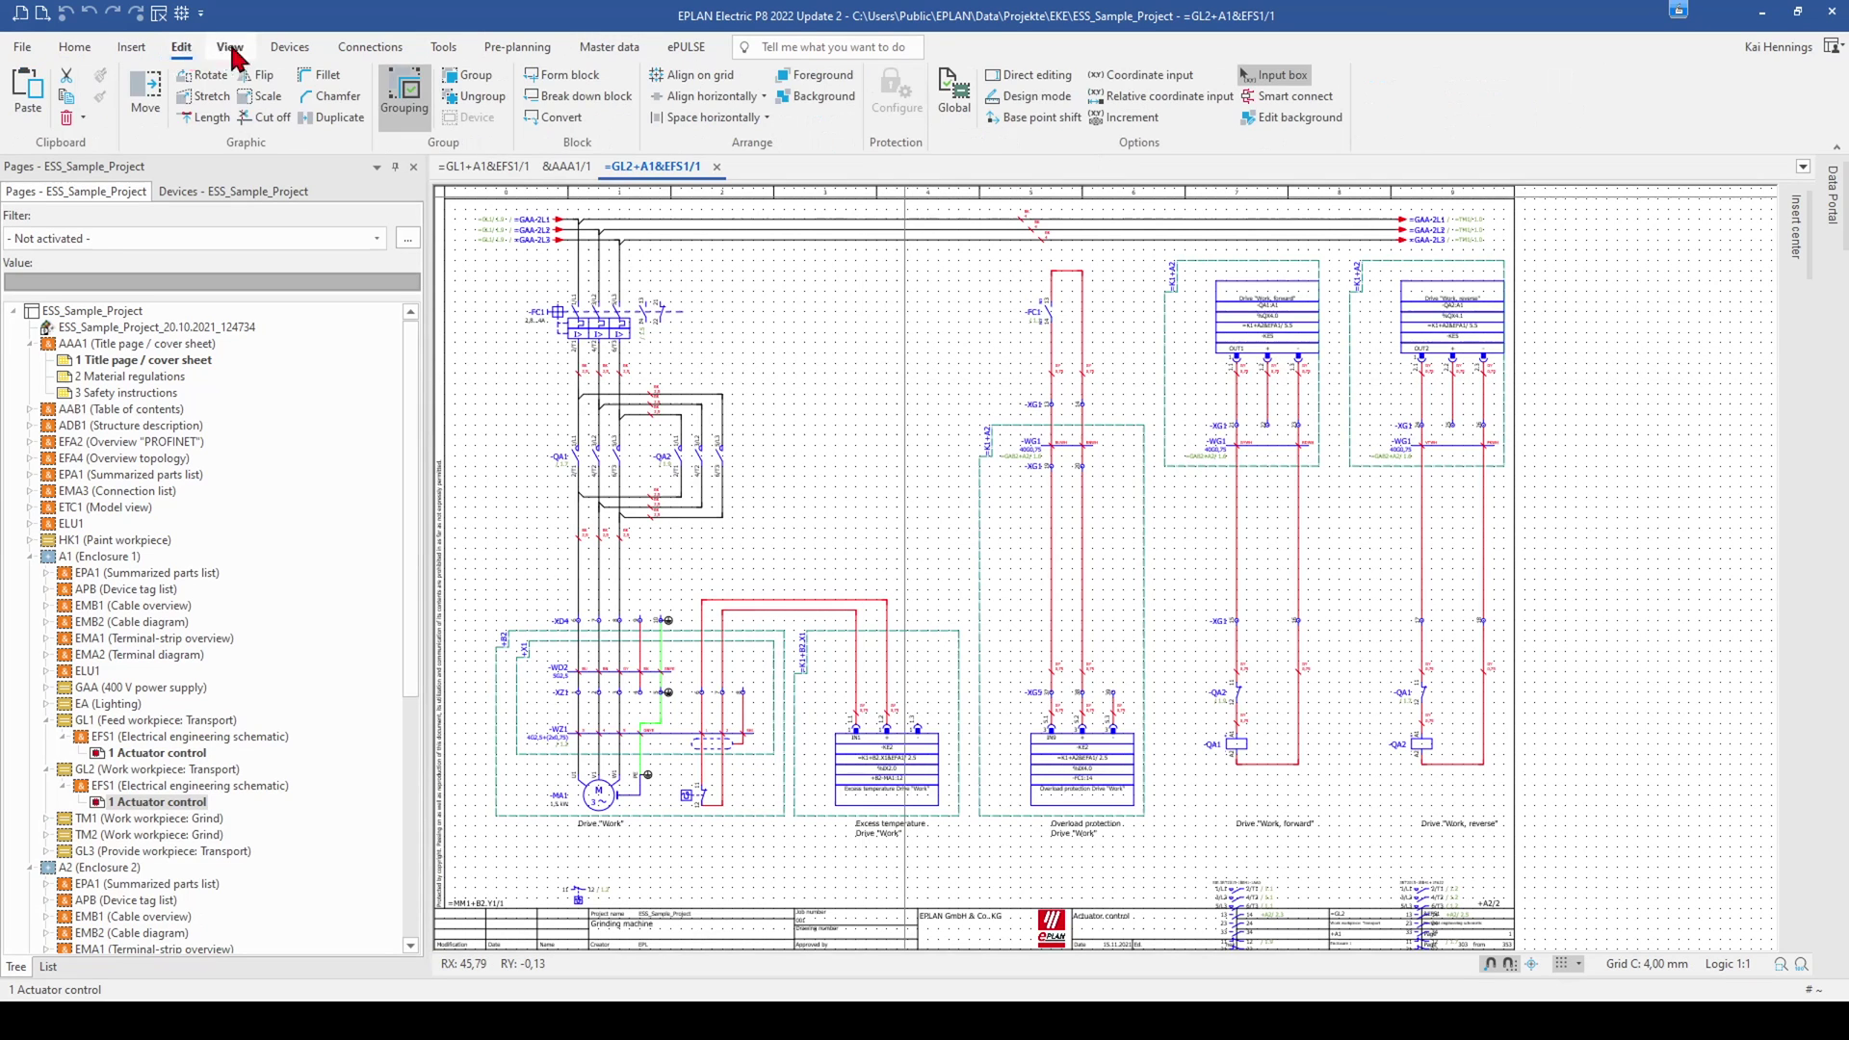
pyautogui.click(290, 46)
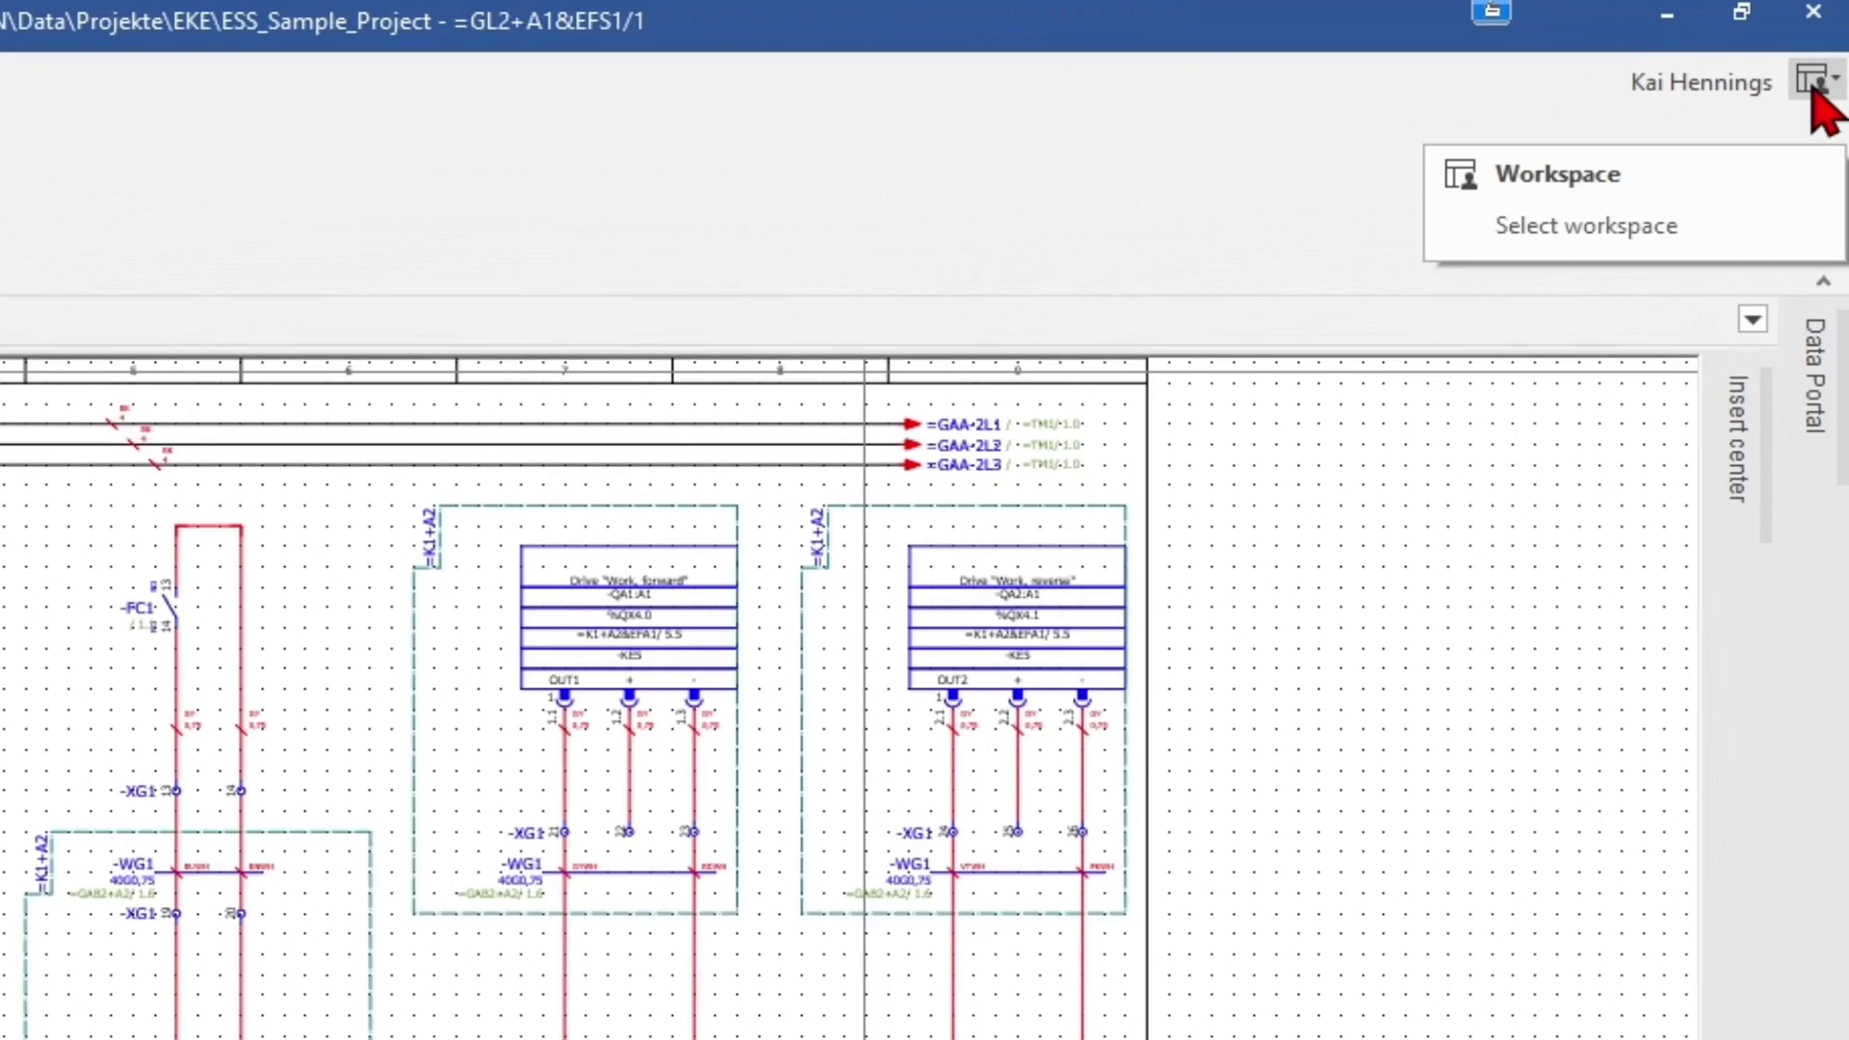
# Step: Show the additional menu bar offered as transition help in the workspace options
pyautogui.click(1825, 66)
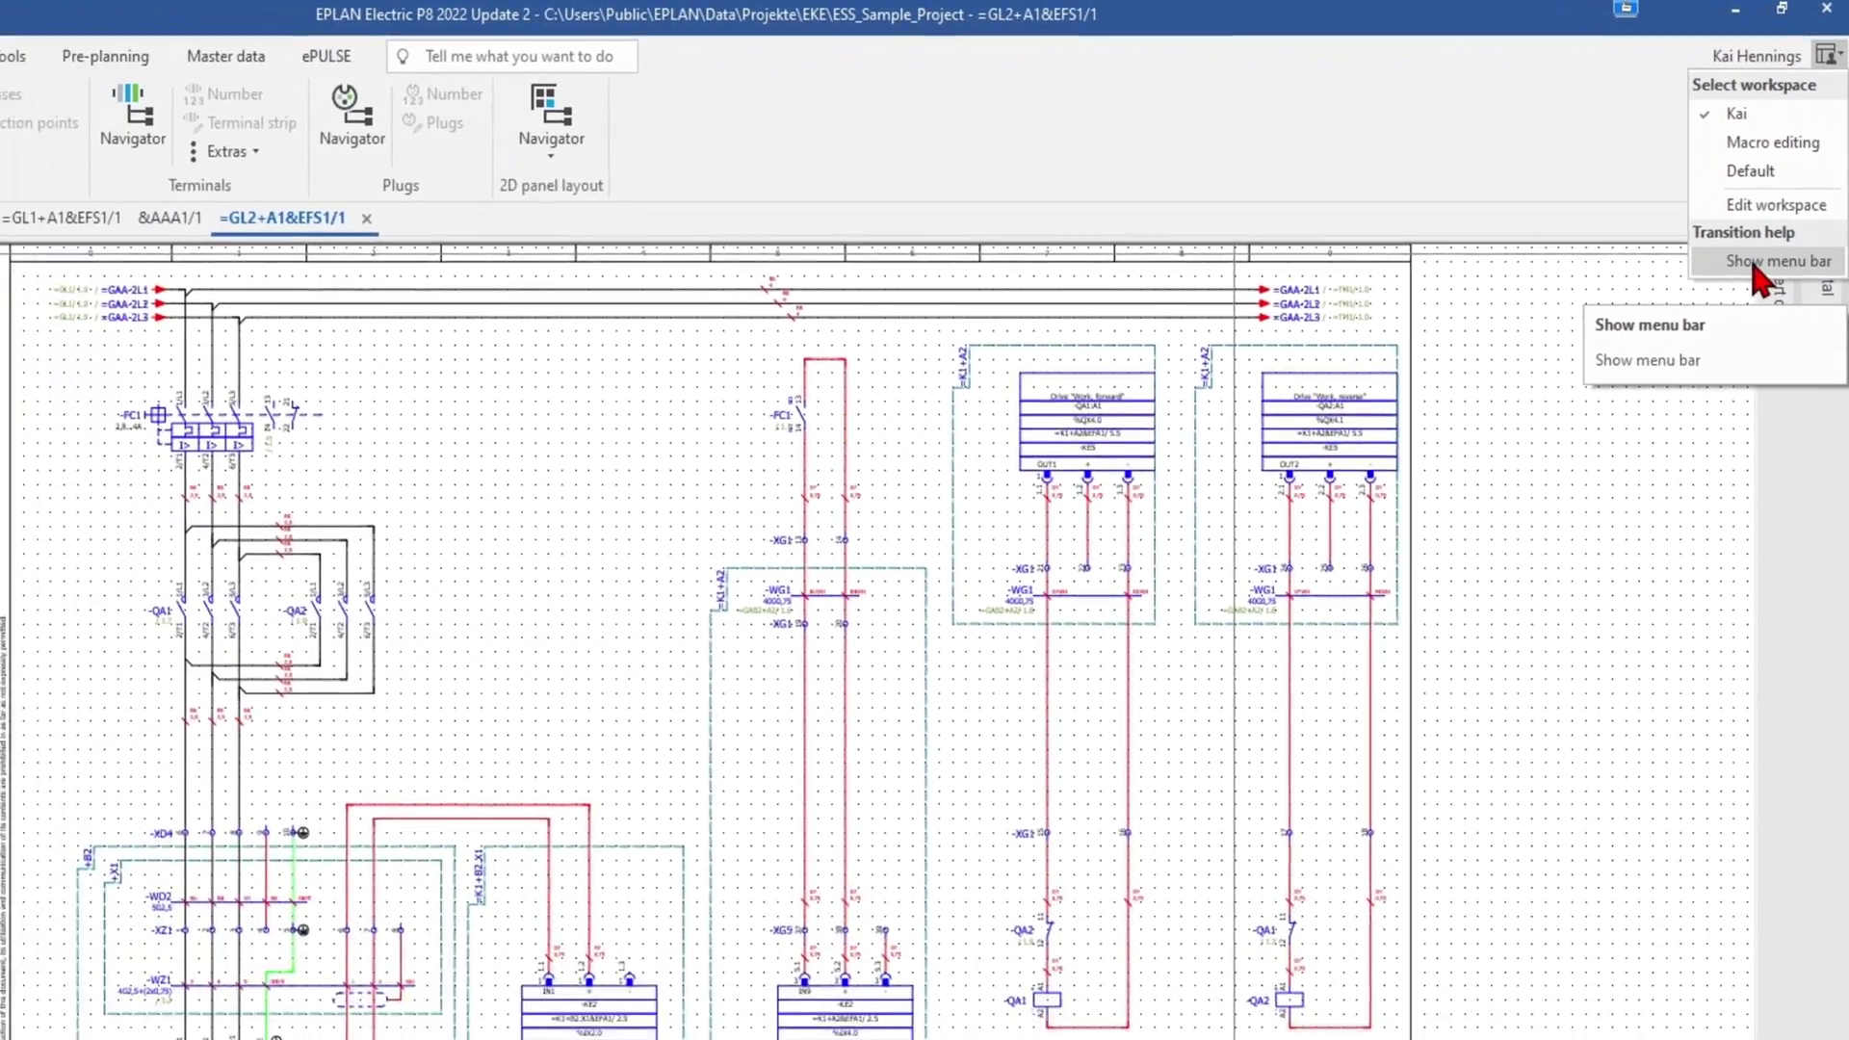
pyautogui.click(1733, 366)
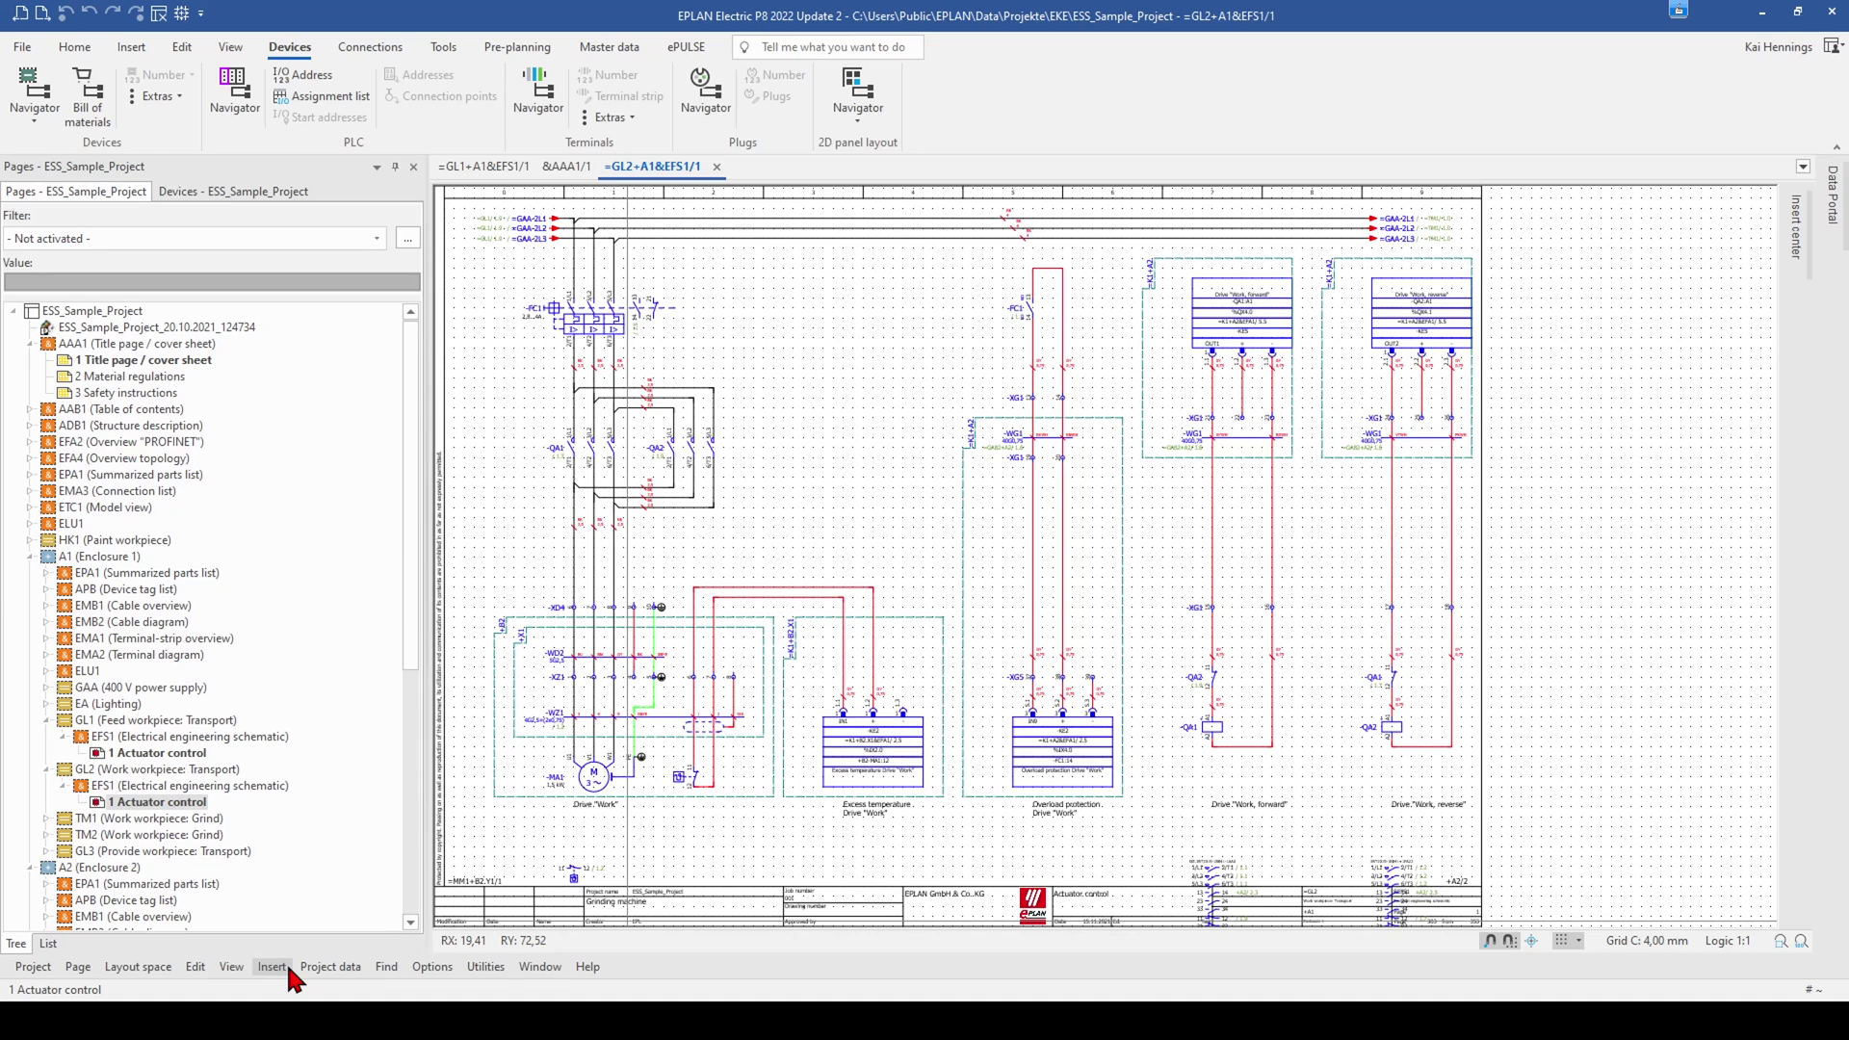
# Step: Examine the utilities commands for reports and external property editing, the list of available navigators, and the device and connection commands
pyautogui.click(489, 968)
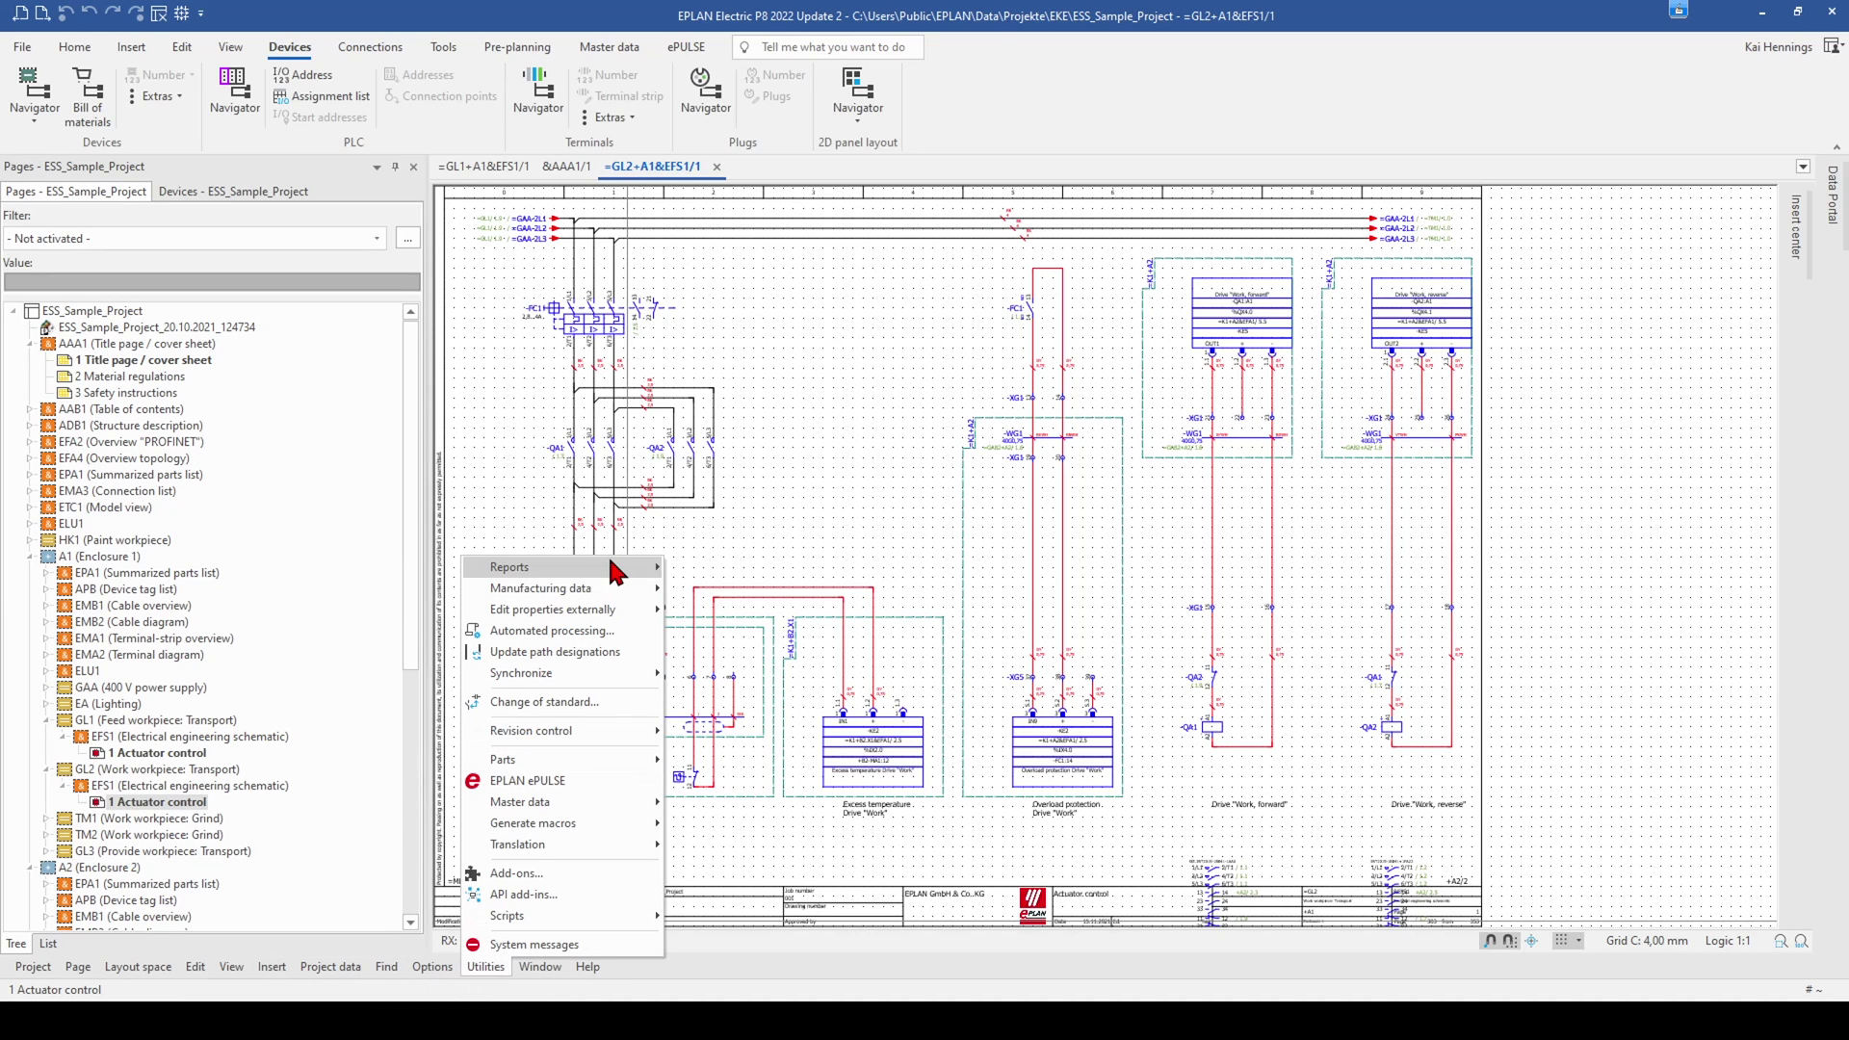
pyautogui.moveTo(610, 561)
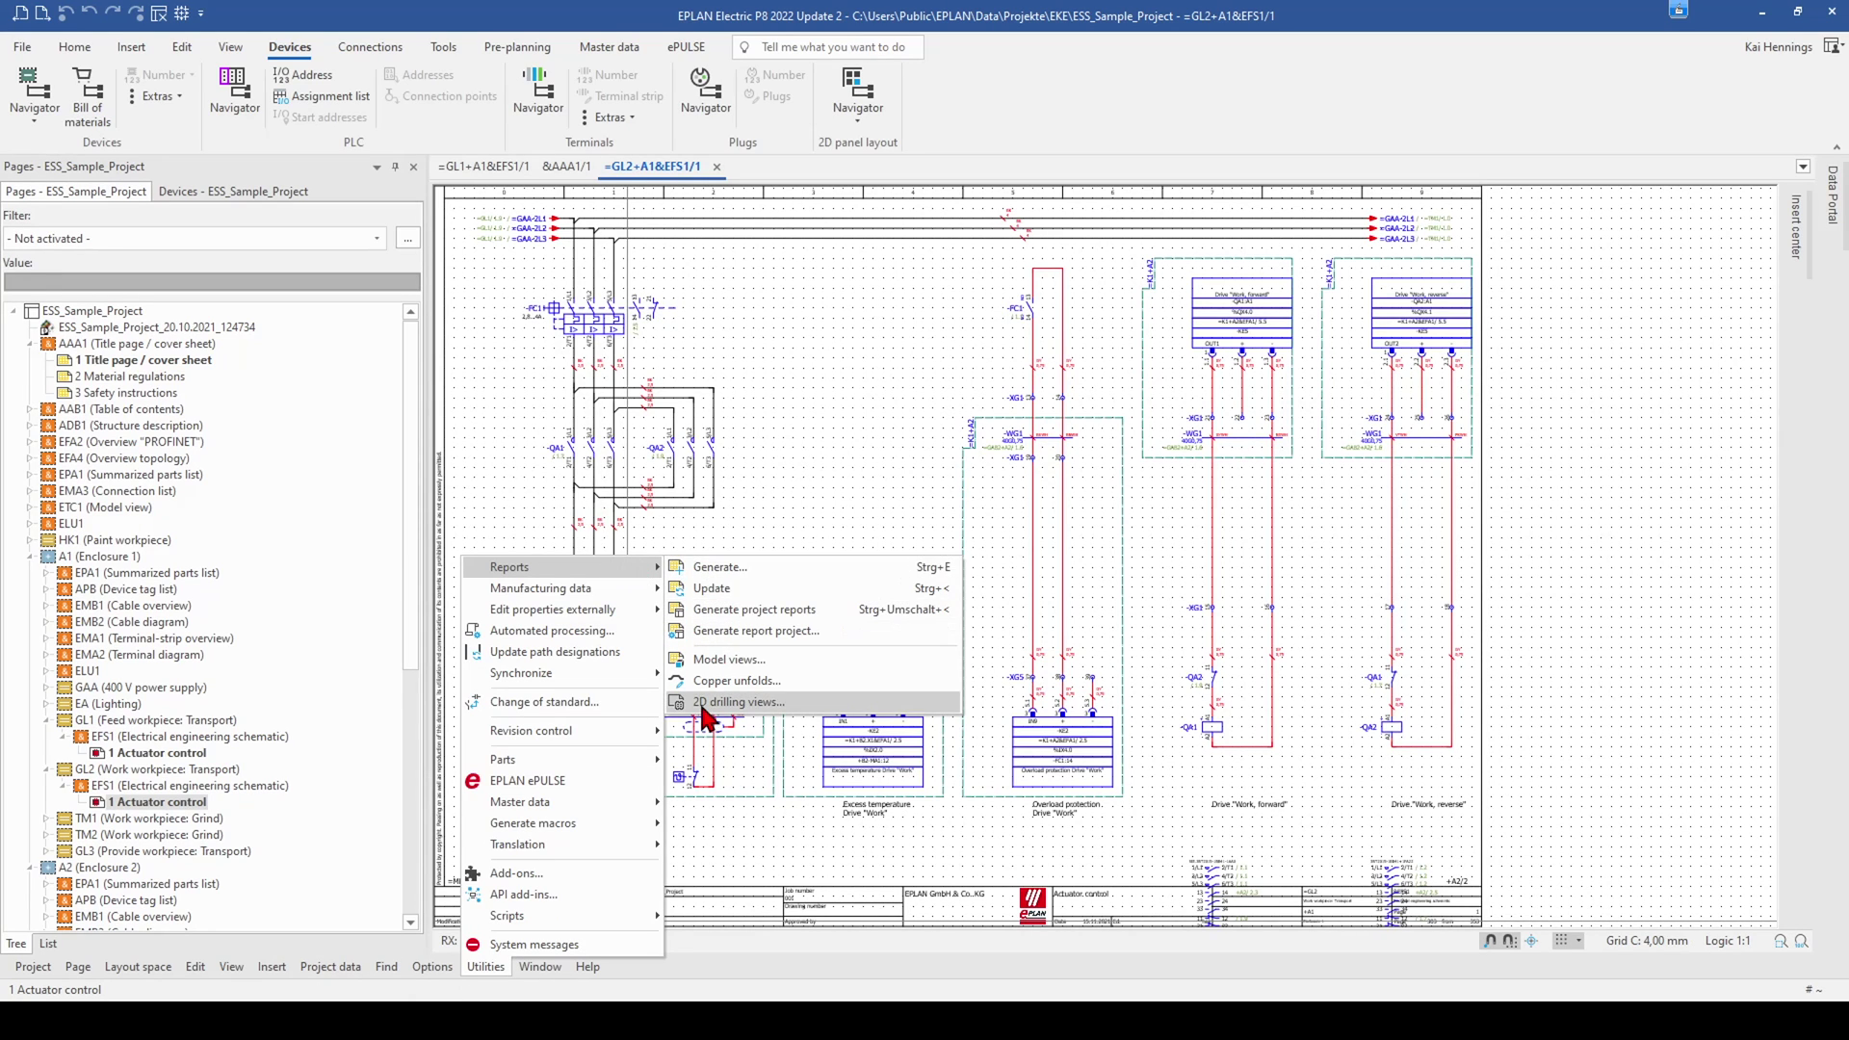
pyautogui.moveTo(575, 614)
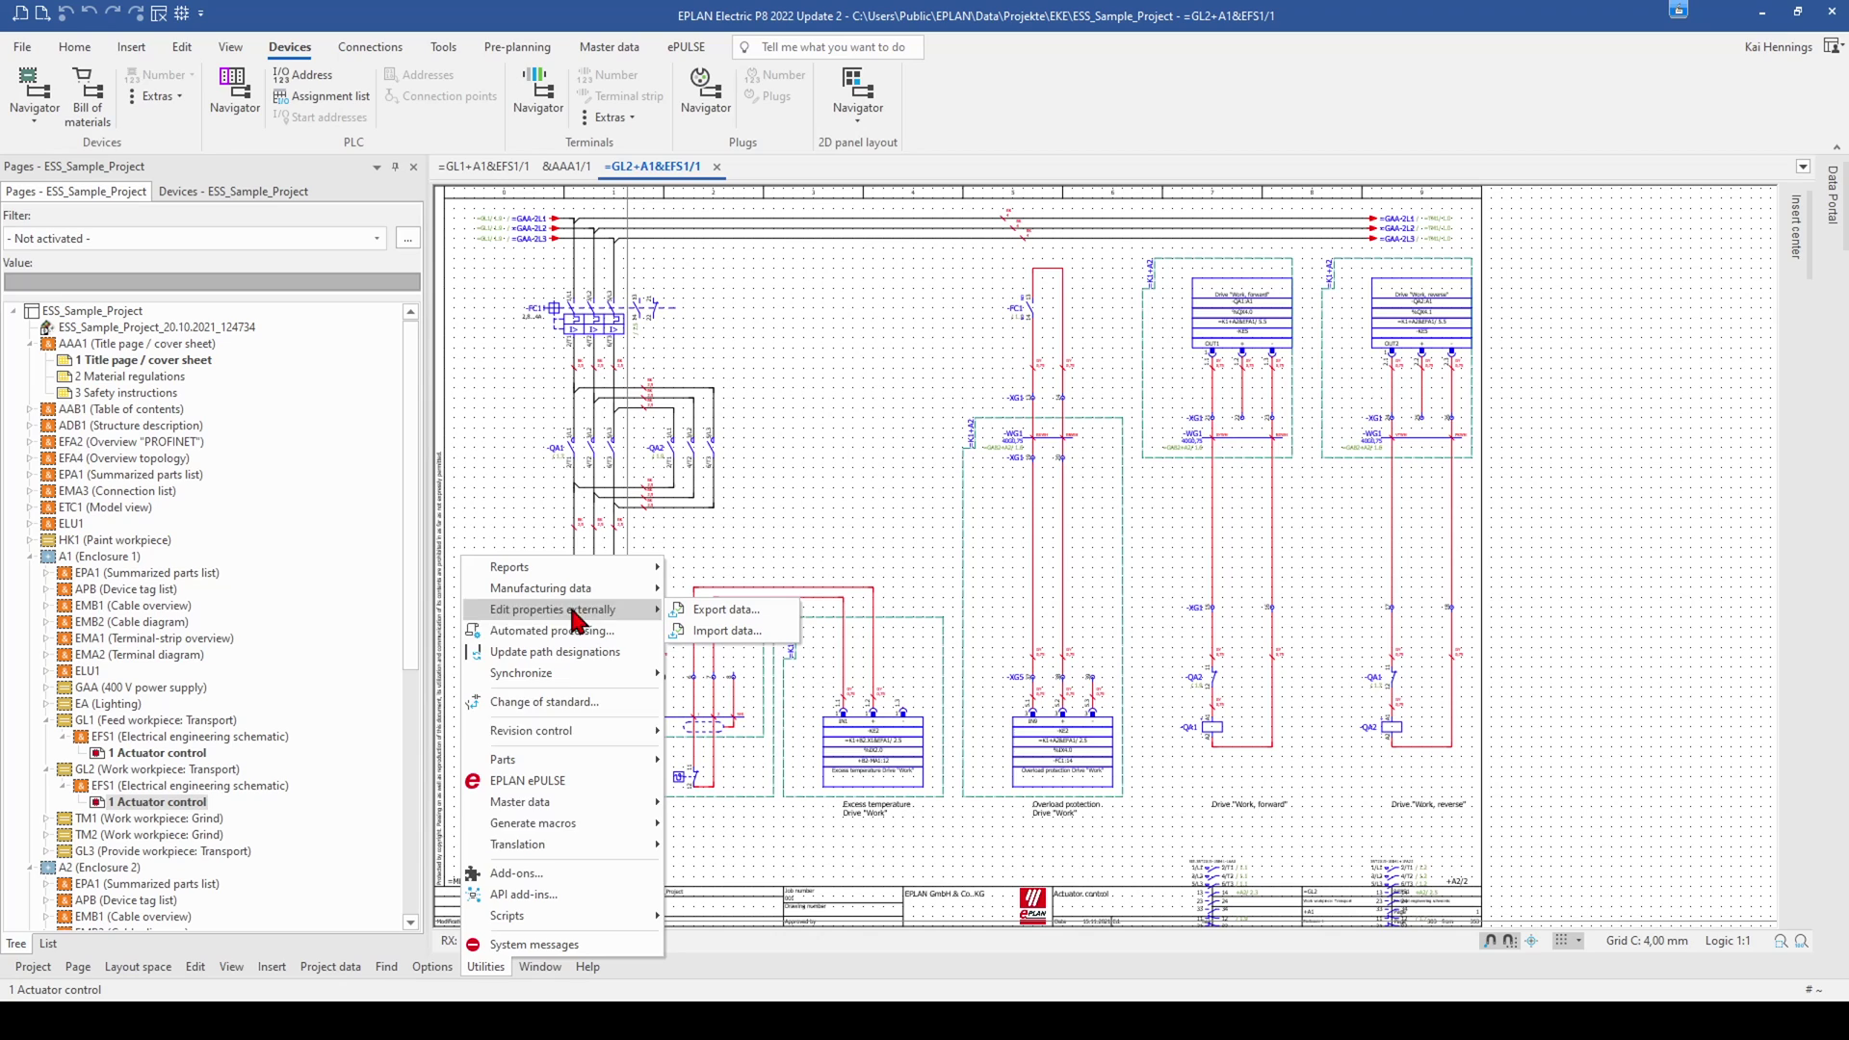
pyautogui.click(1103, 112)
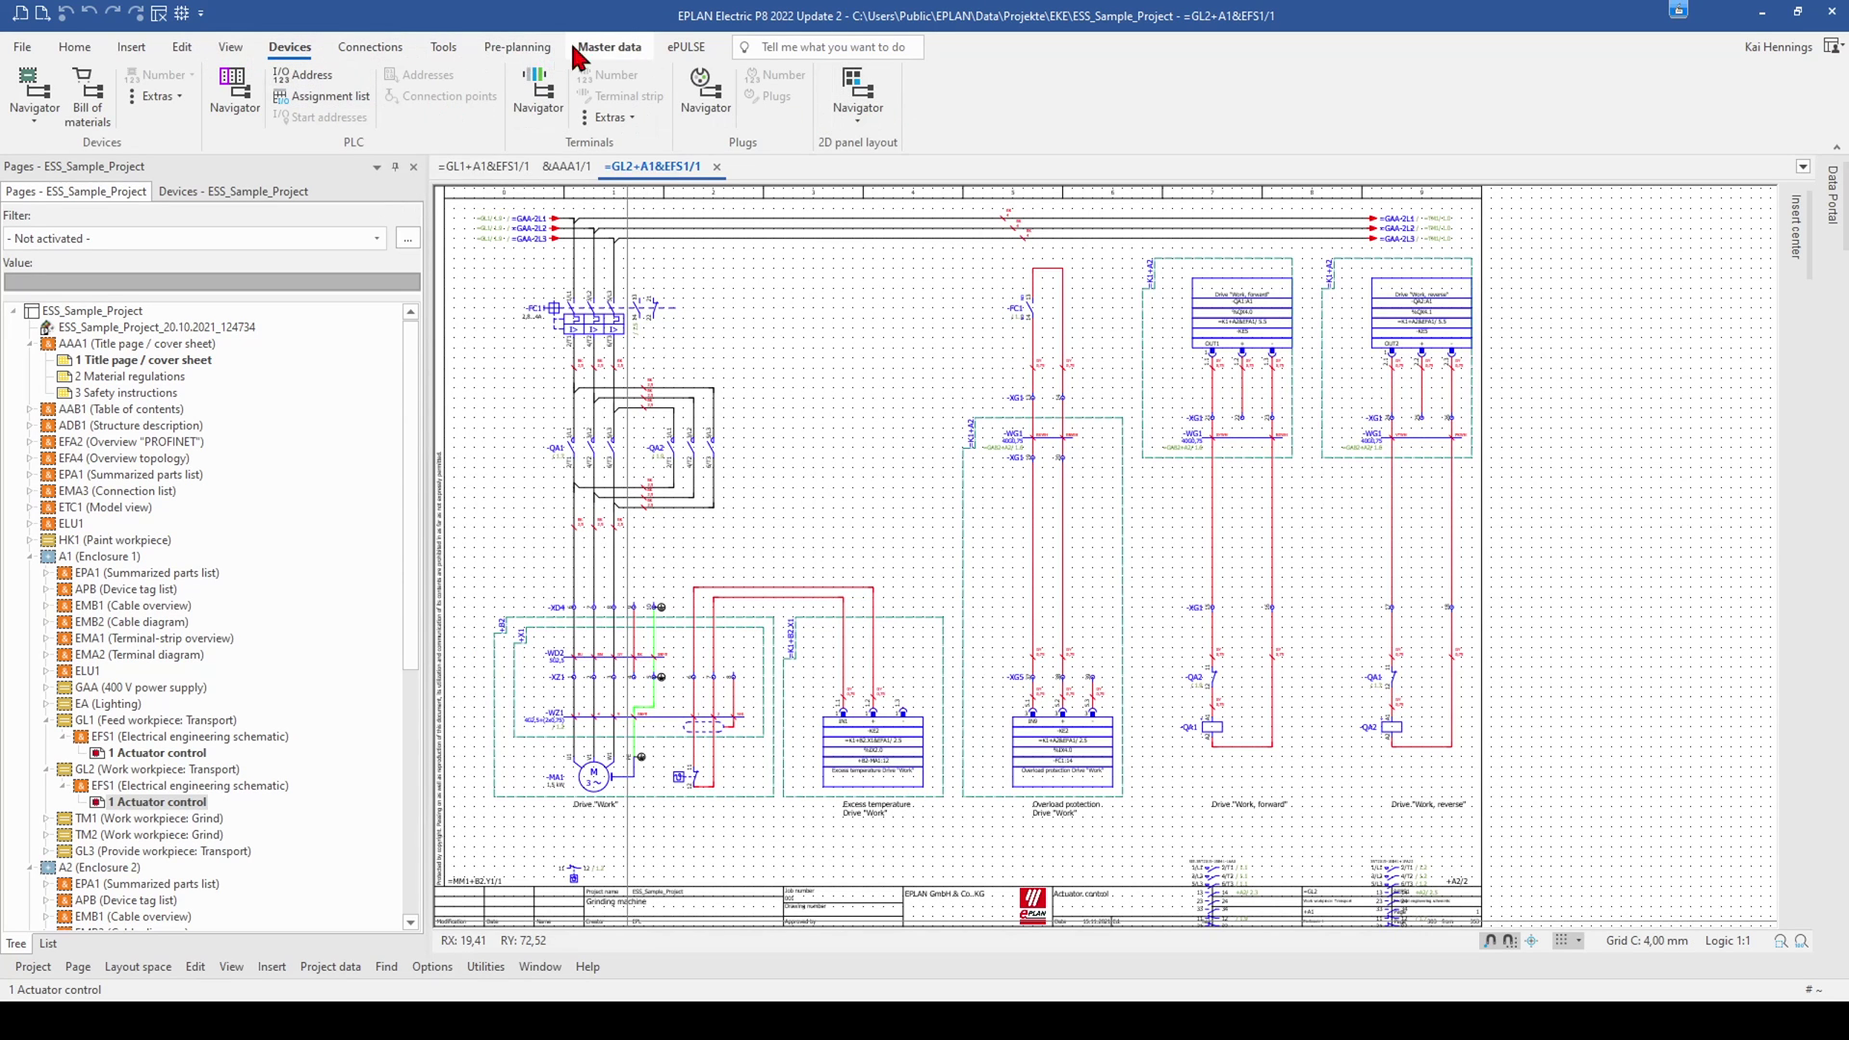
pyautogui.click(375, 48)
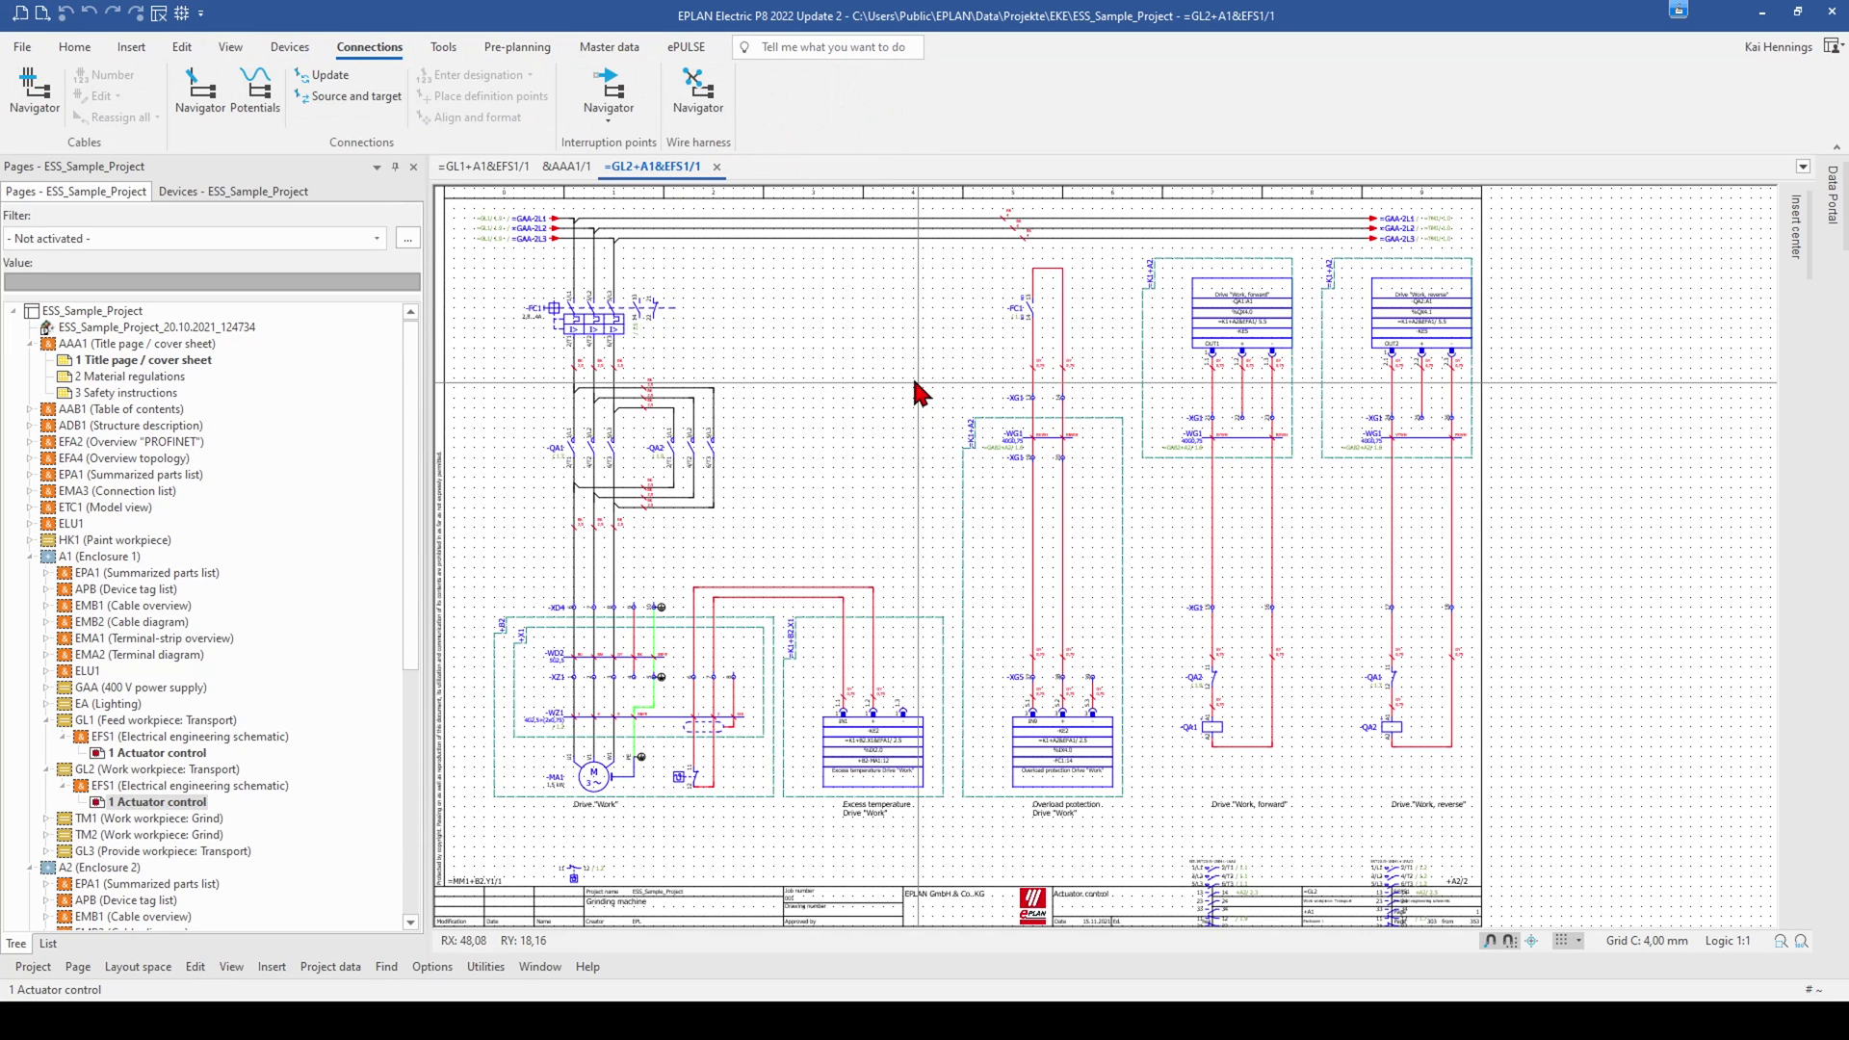
pyautogui.click(228, 50)
pyautogui.click(35, 114)
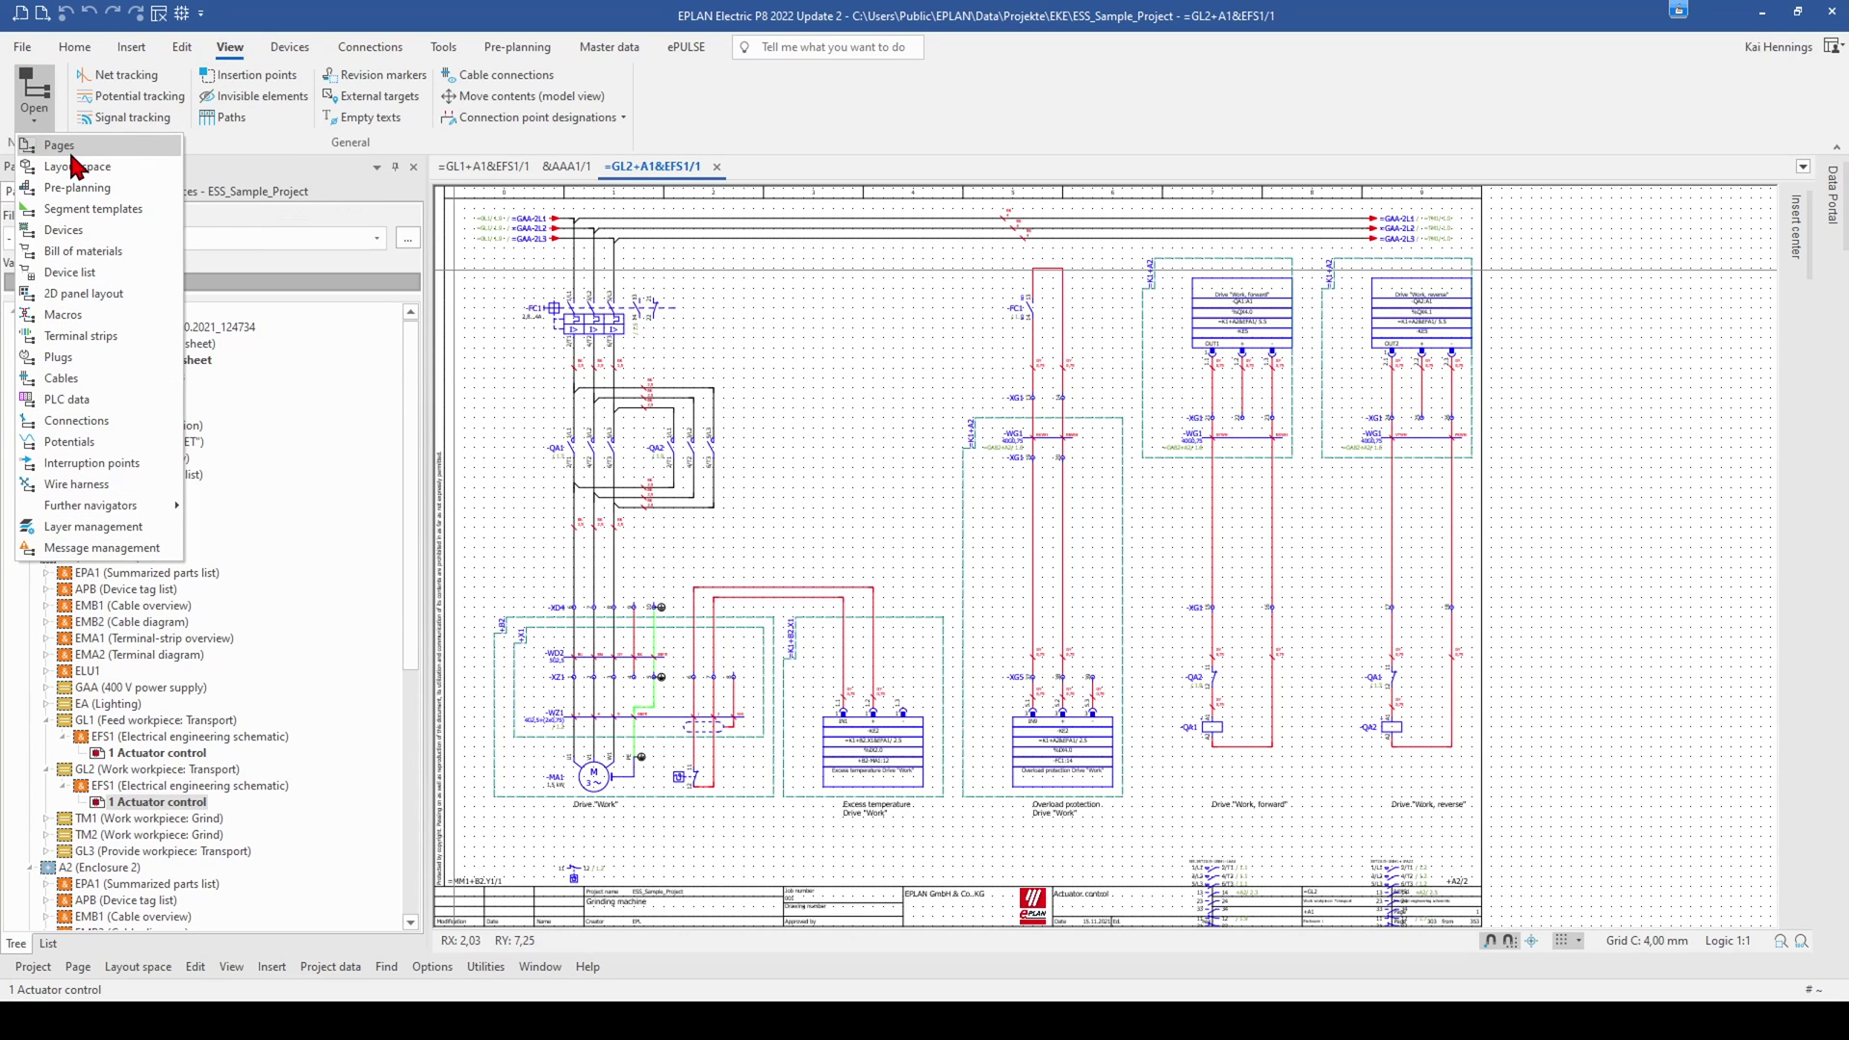
pyautogui.click(291, 48)
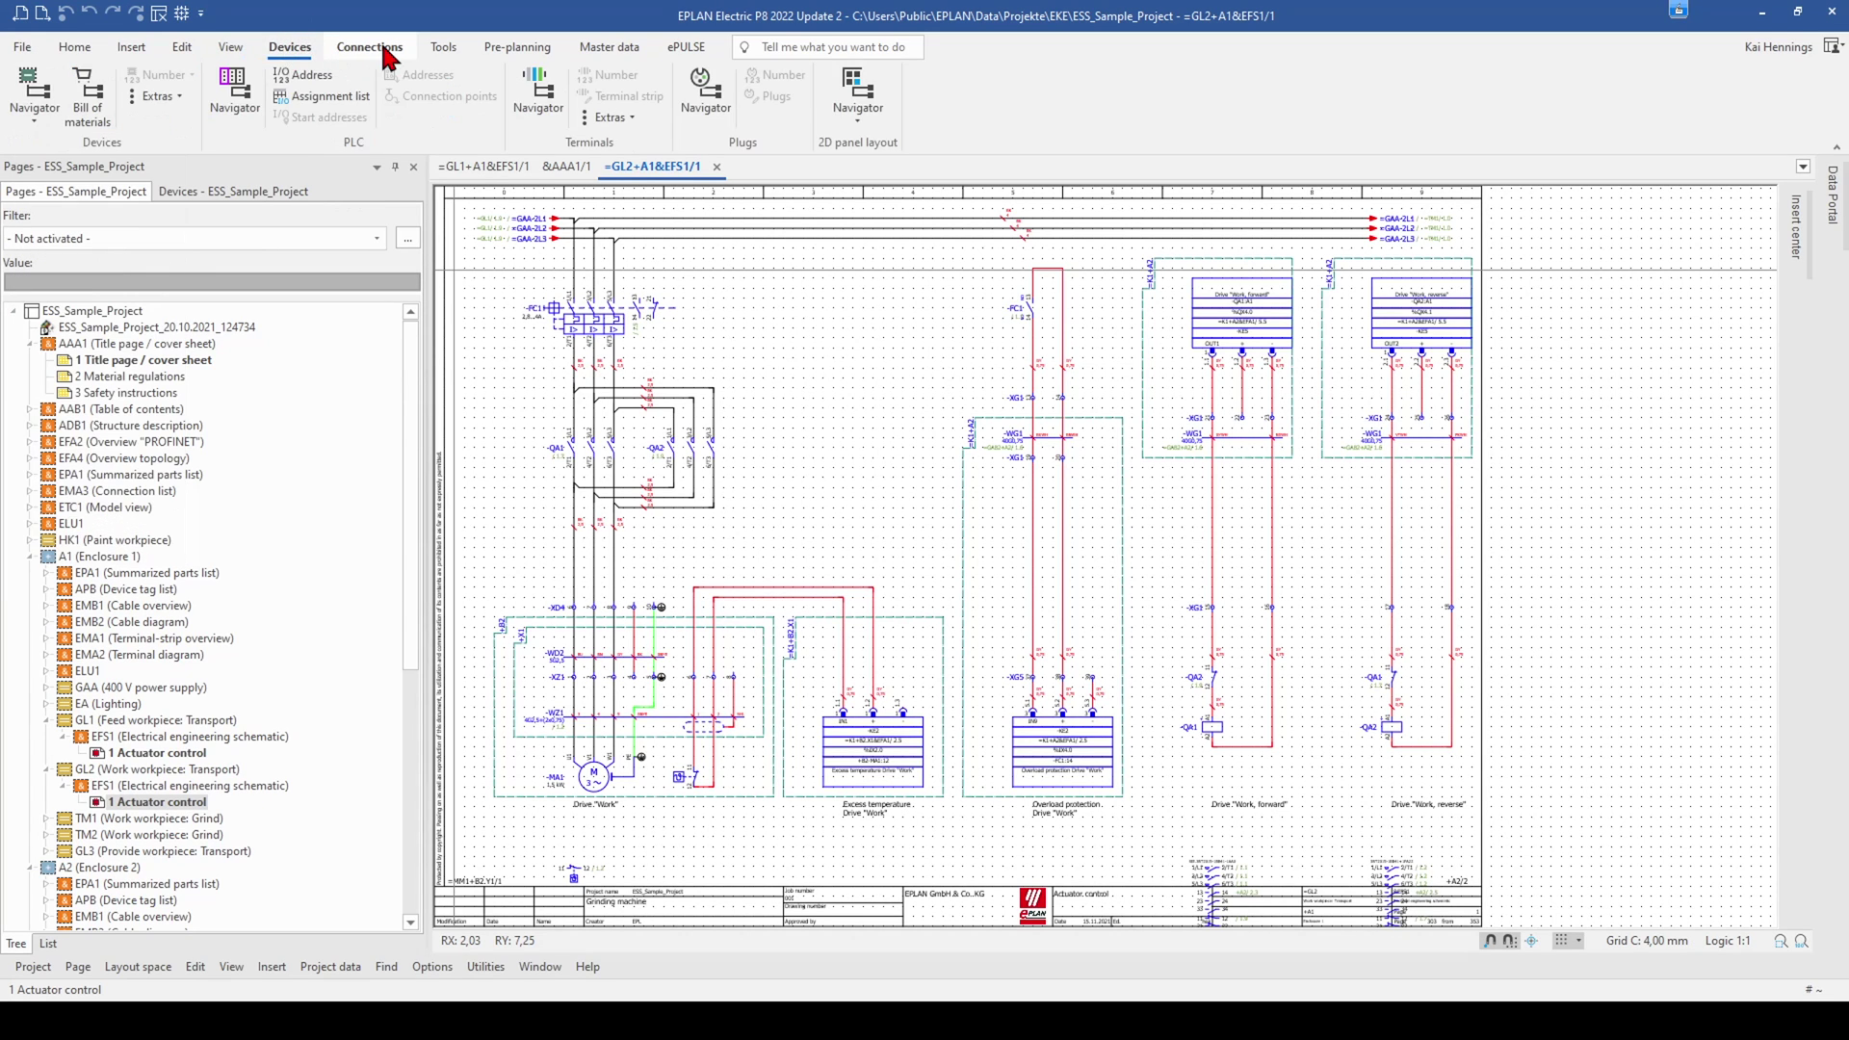
pyautogui.click(385, 54)
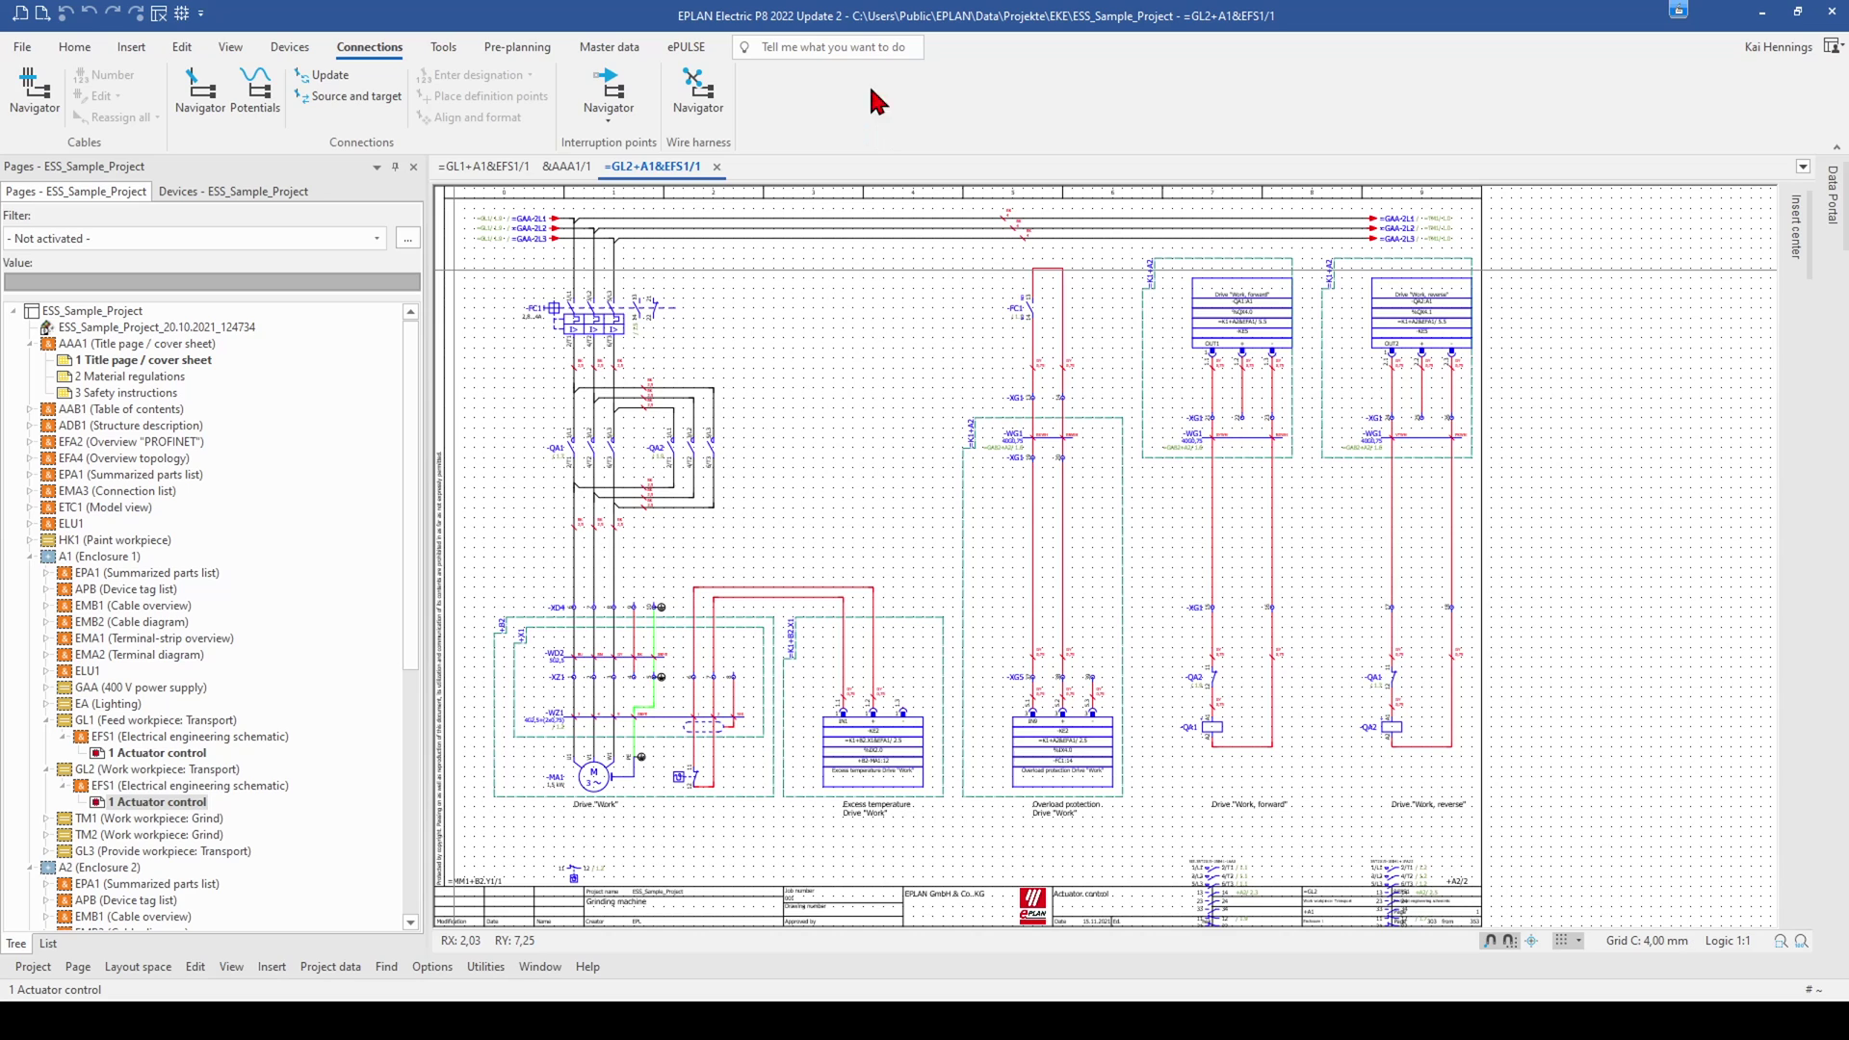
# Step: Search the commands for "grid" and turn off the grid display on the schematic page
pyautogui.click(805, 53)
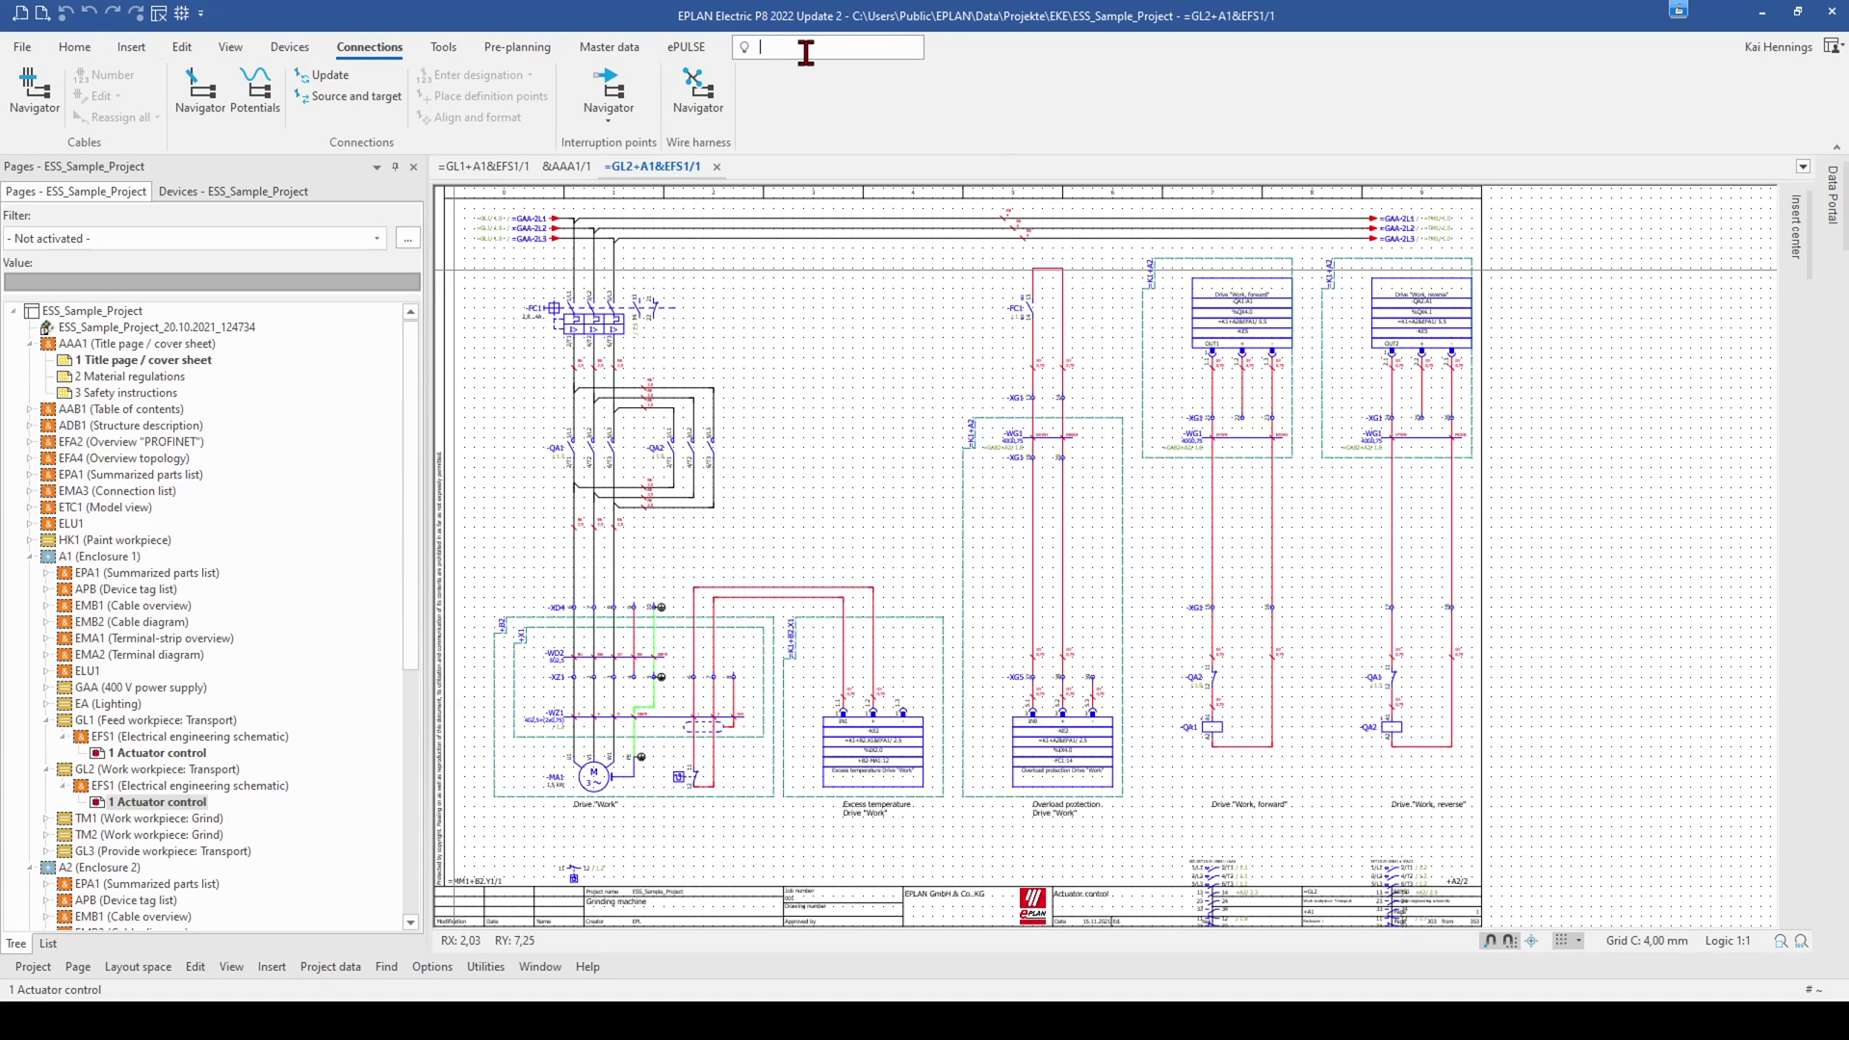
pyautogui.write('gr')
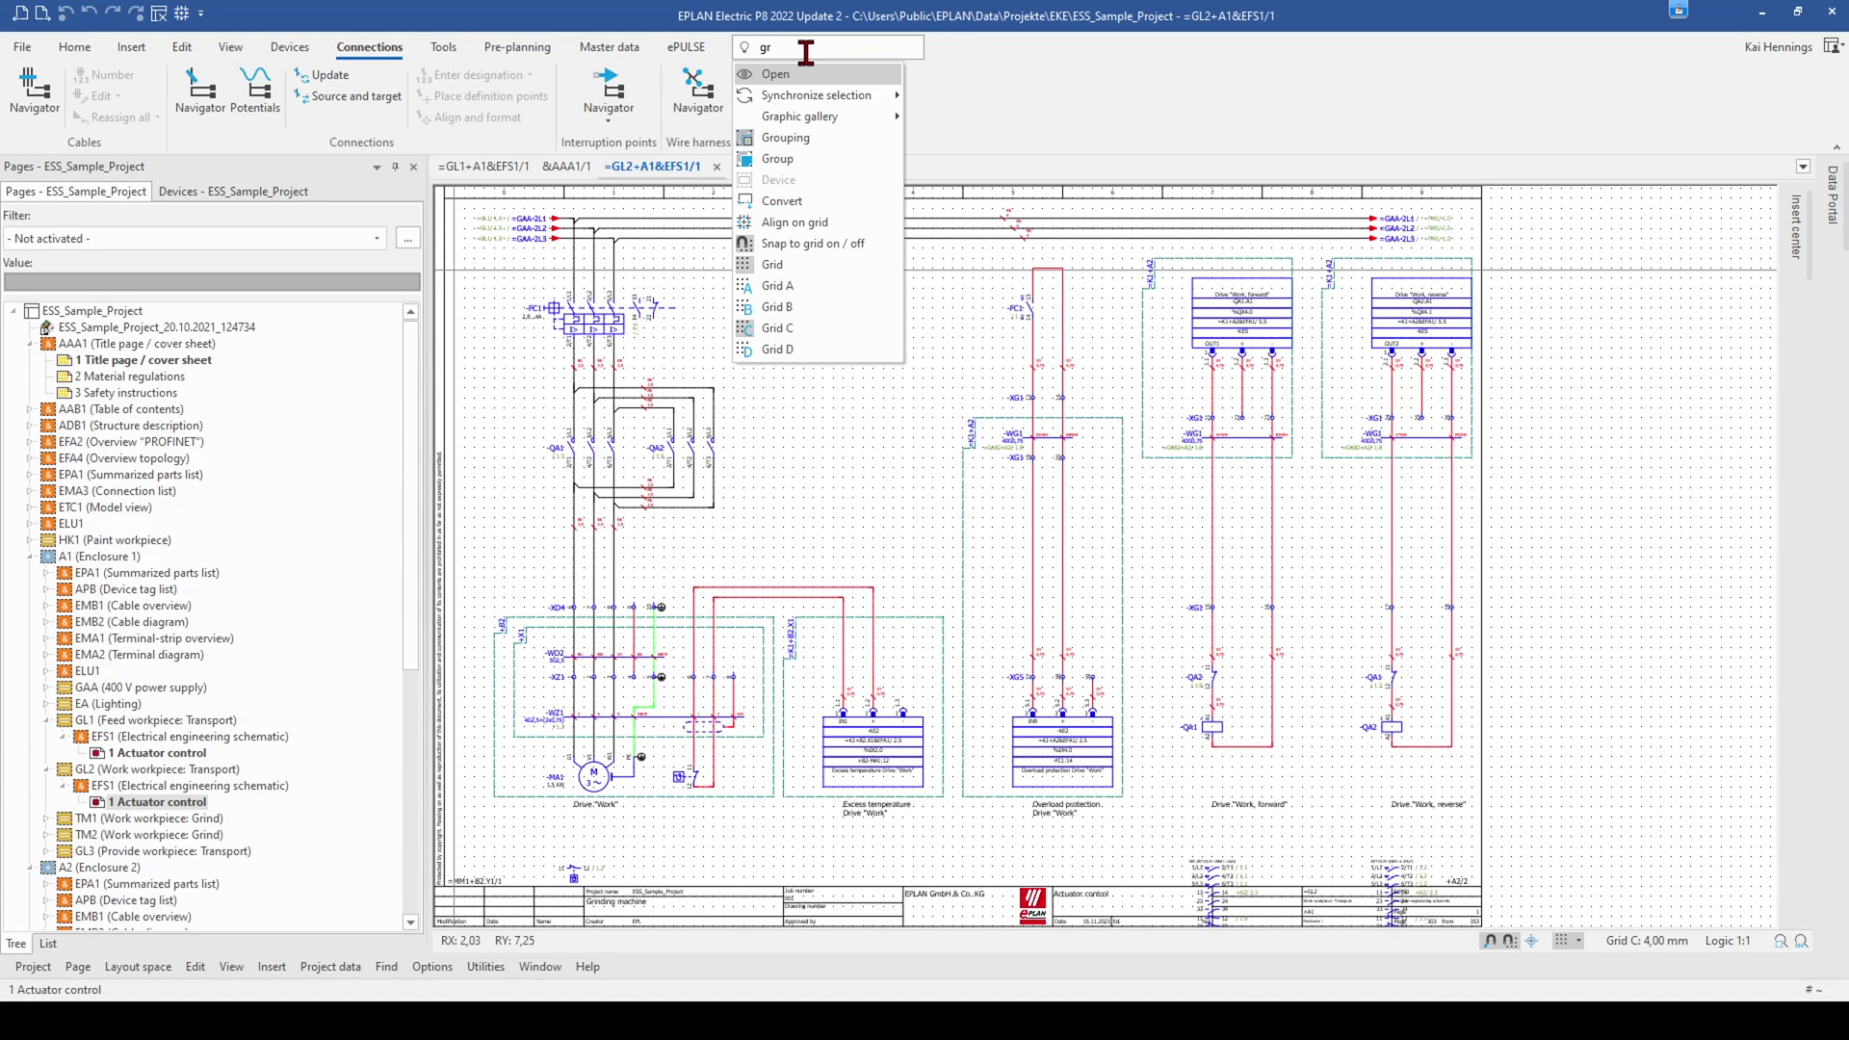
pyautogui.write('id')
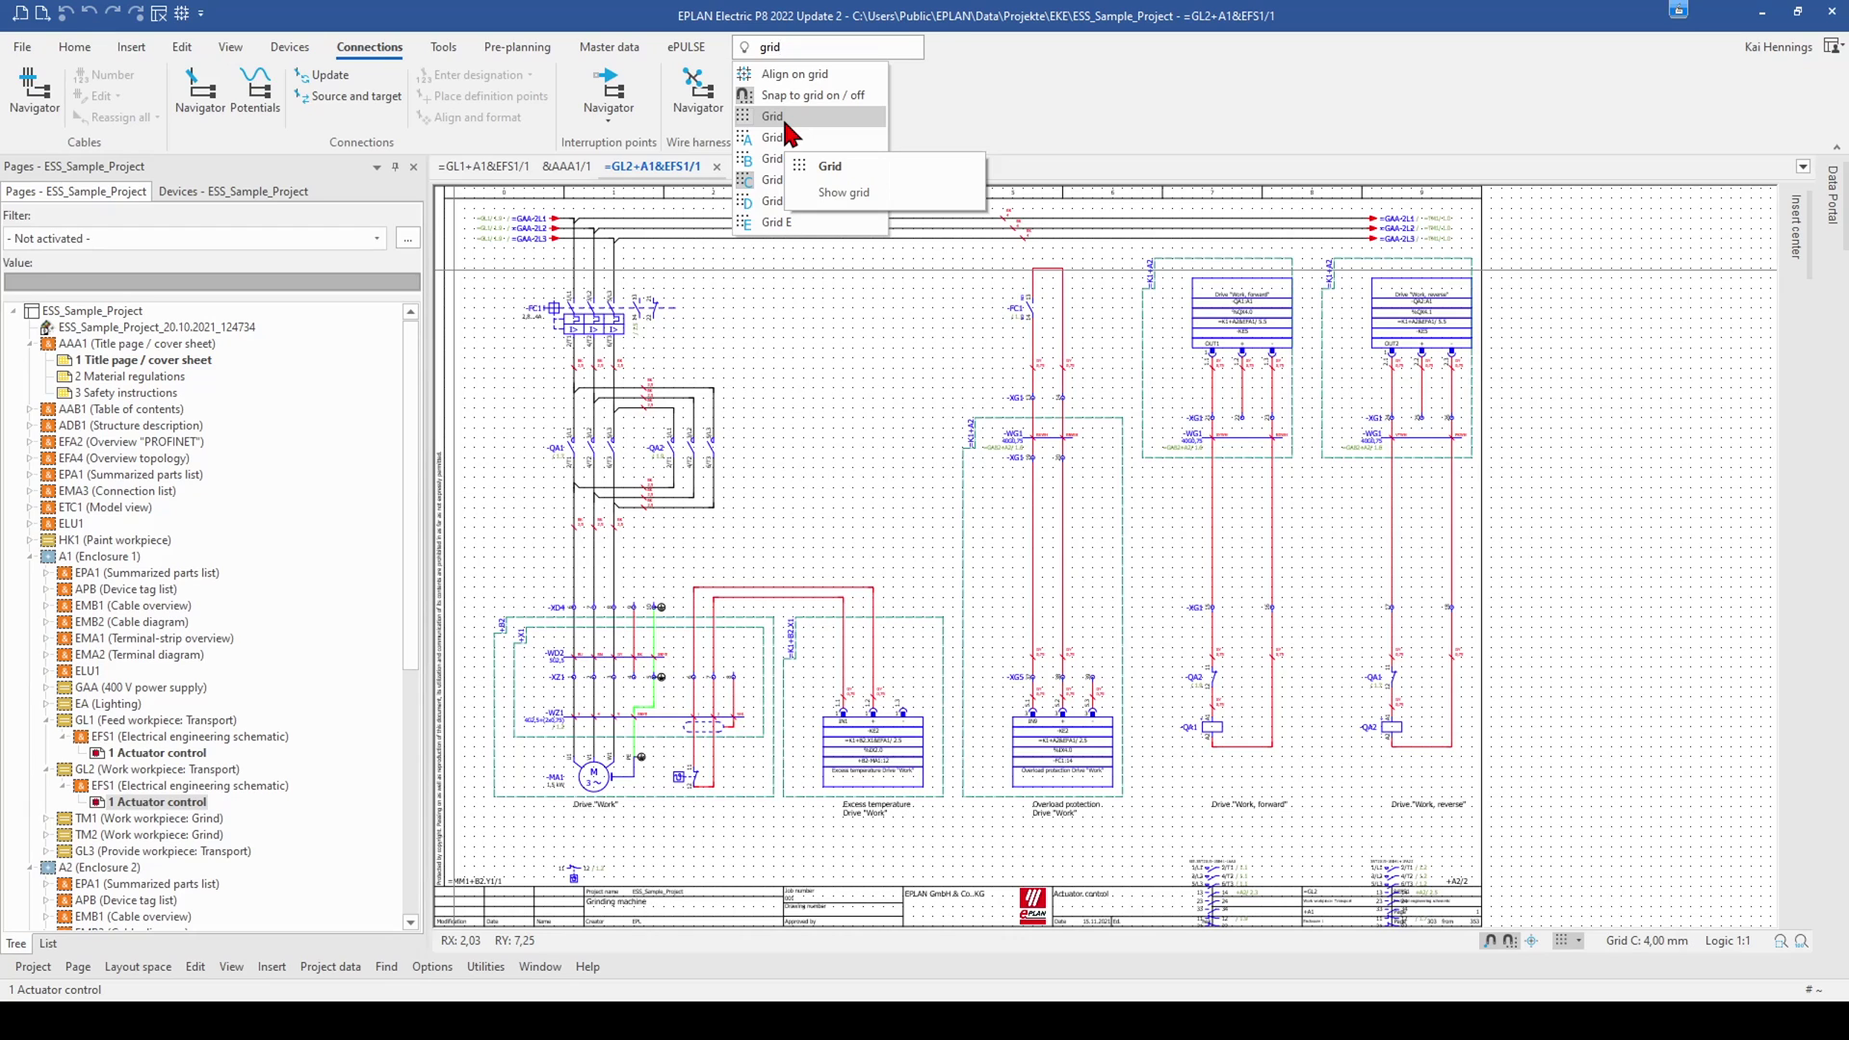
pyautogui.click(784, 122)
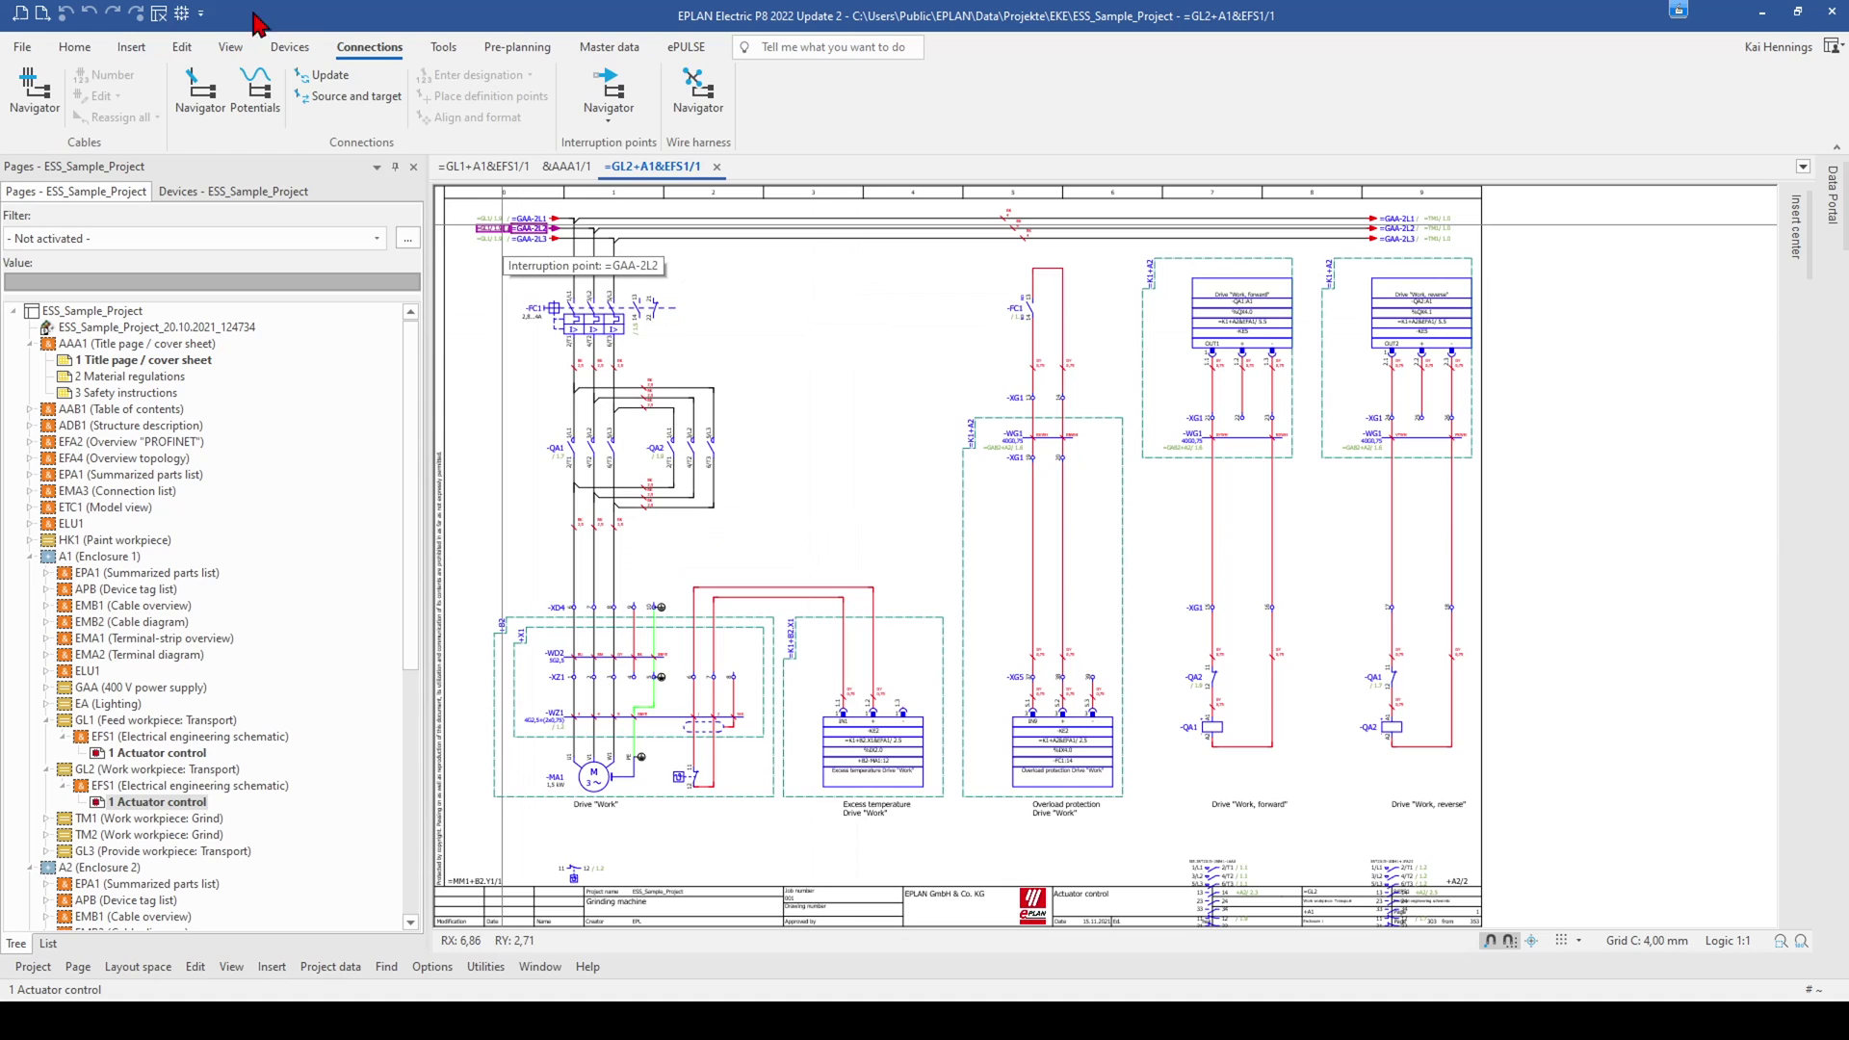
# Step: Add the Call up settings command from the File commands to the quick access toolbar
pyautogui.click(204, 12)
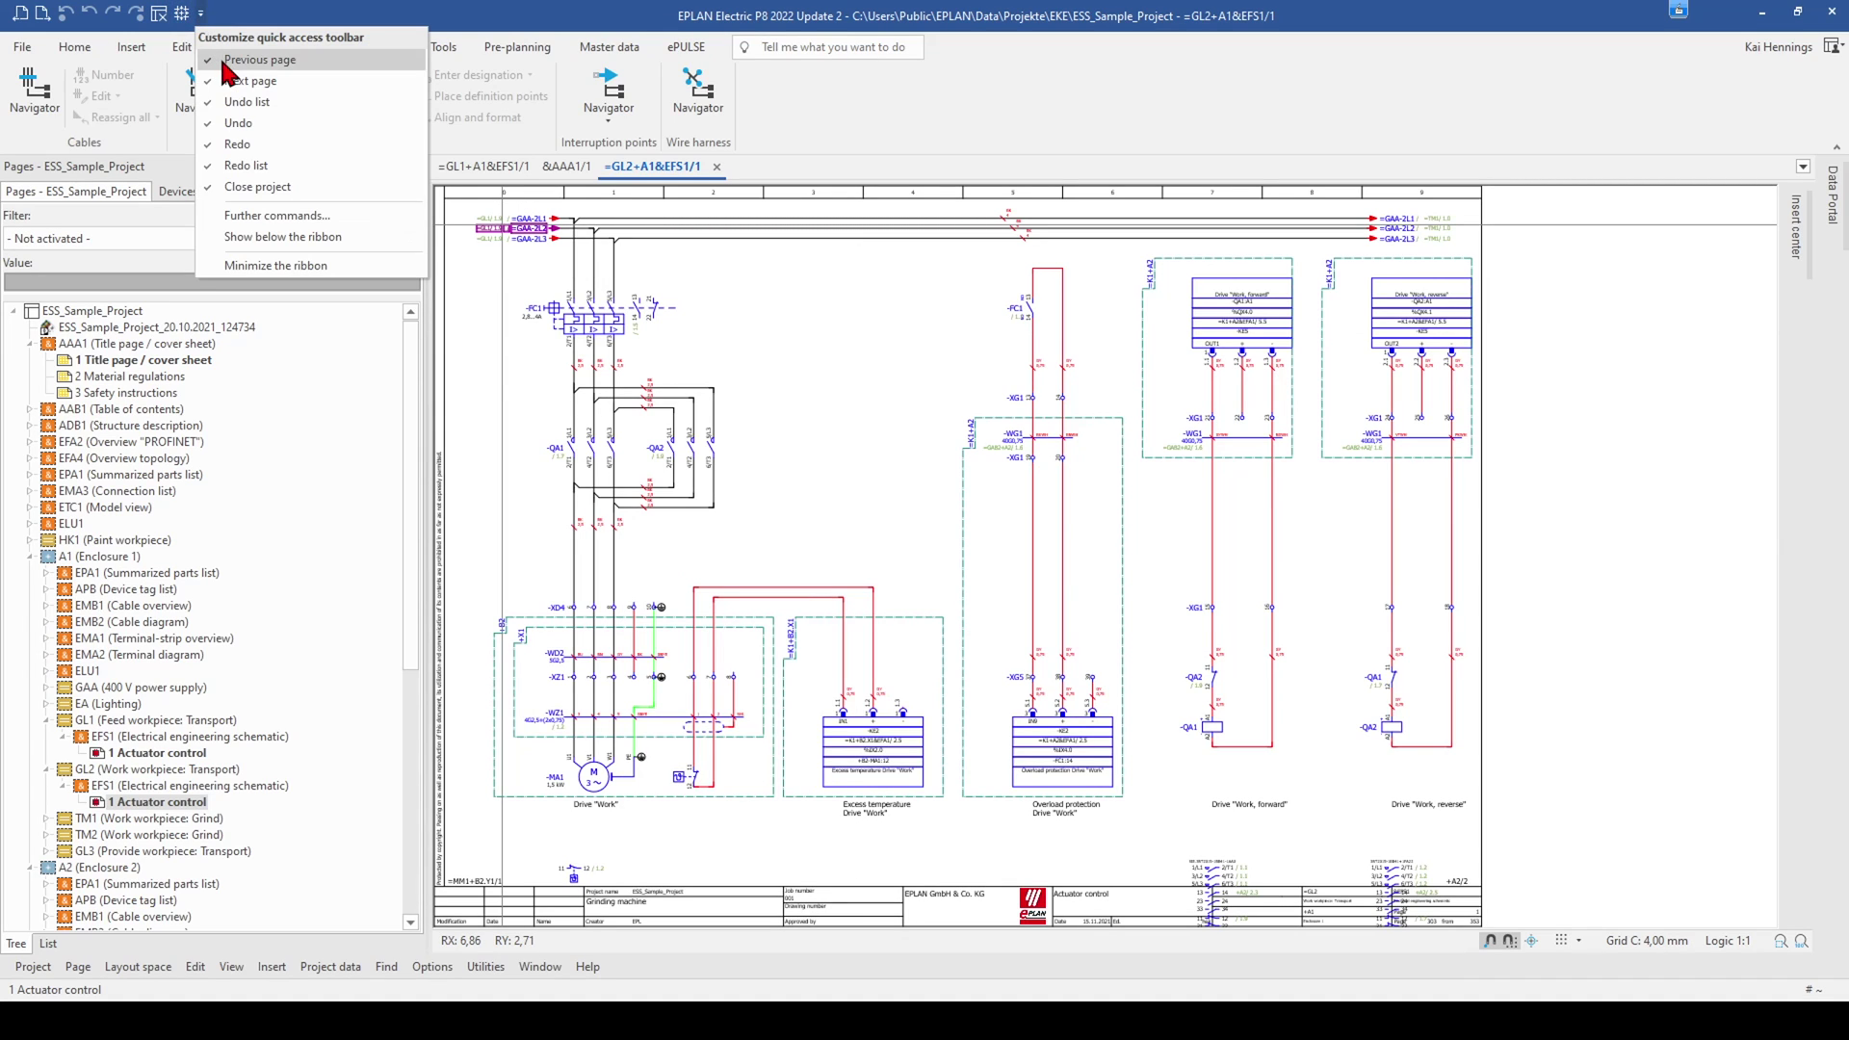
pyautogui.click(278, 217)
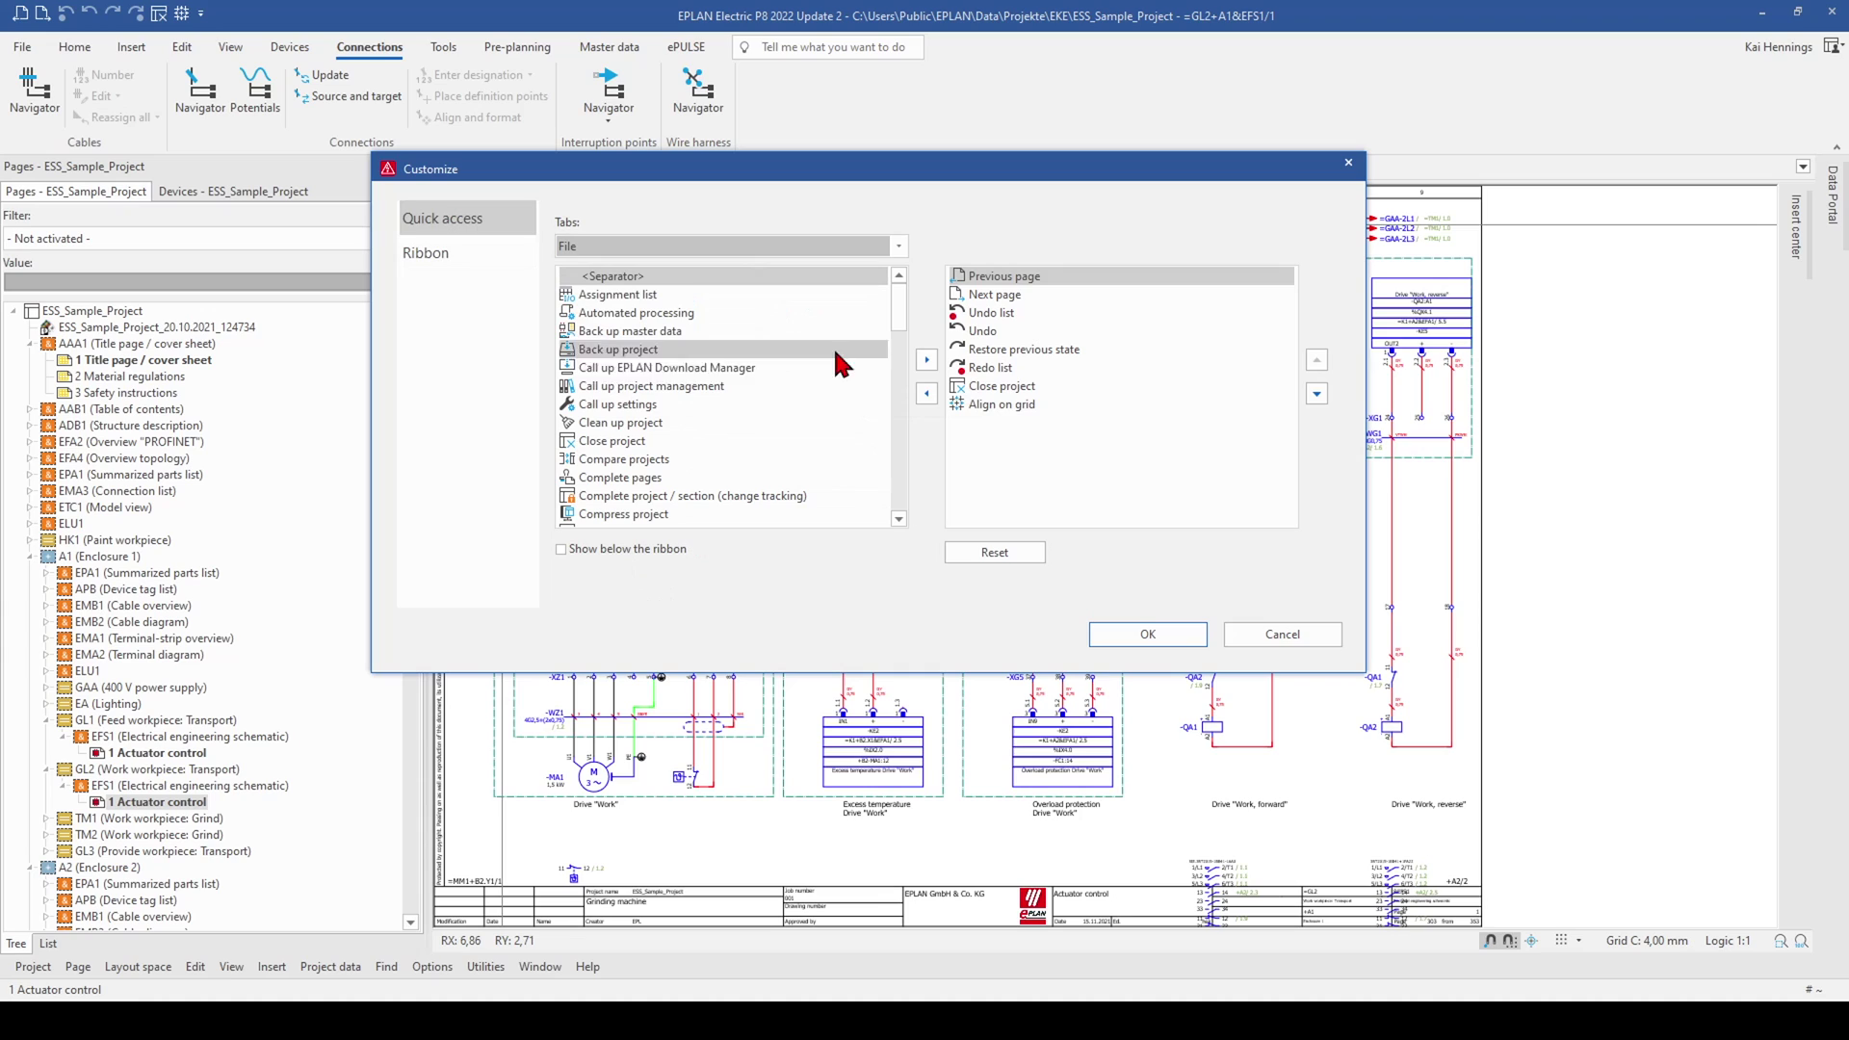
pyautogui.click(669, 409)
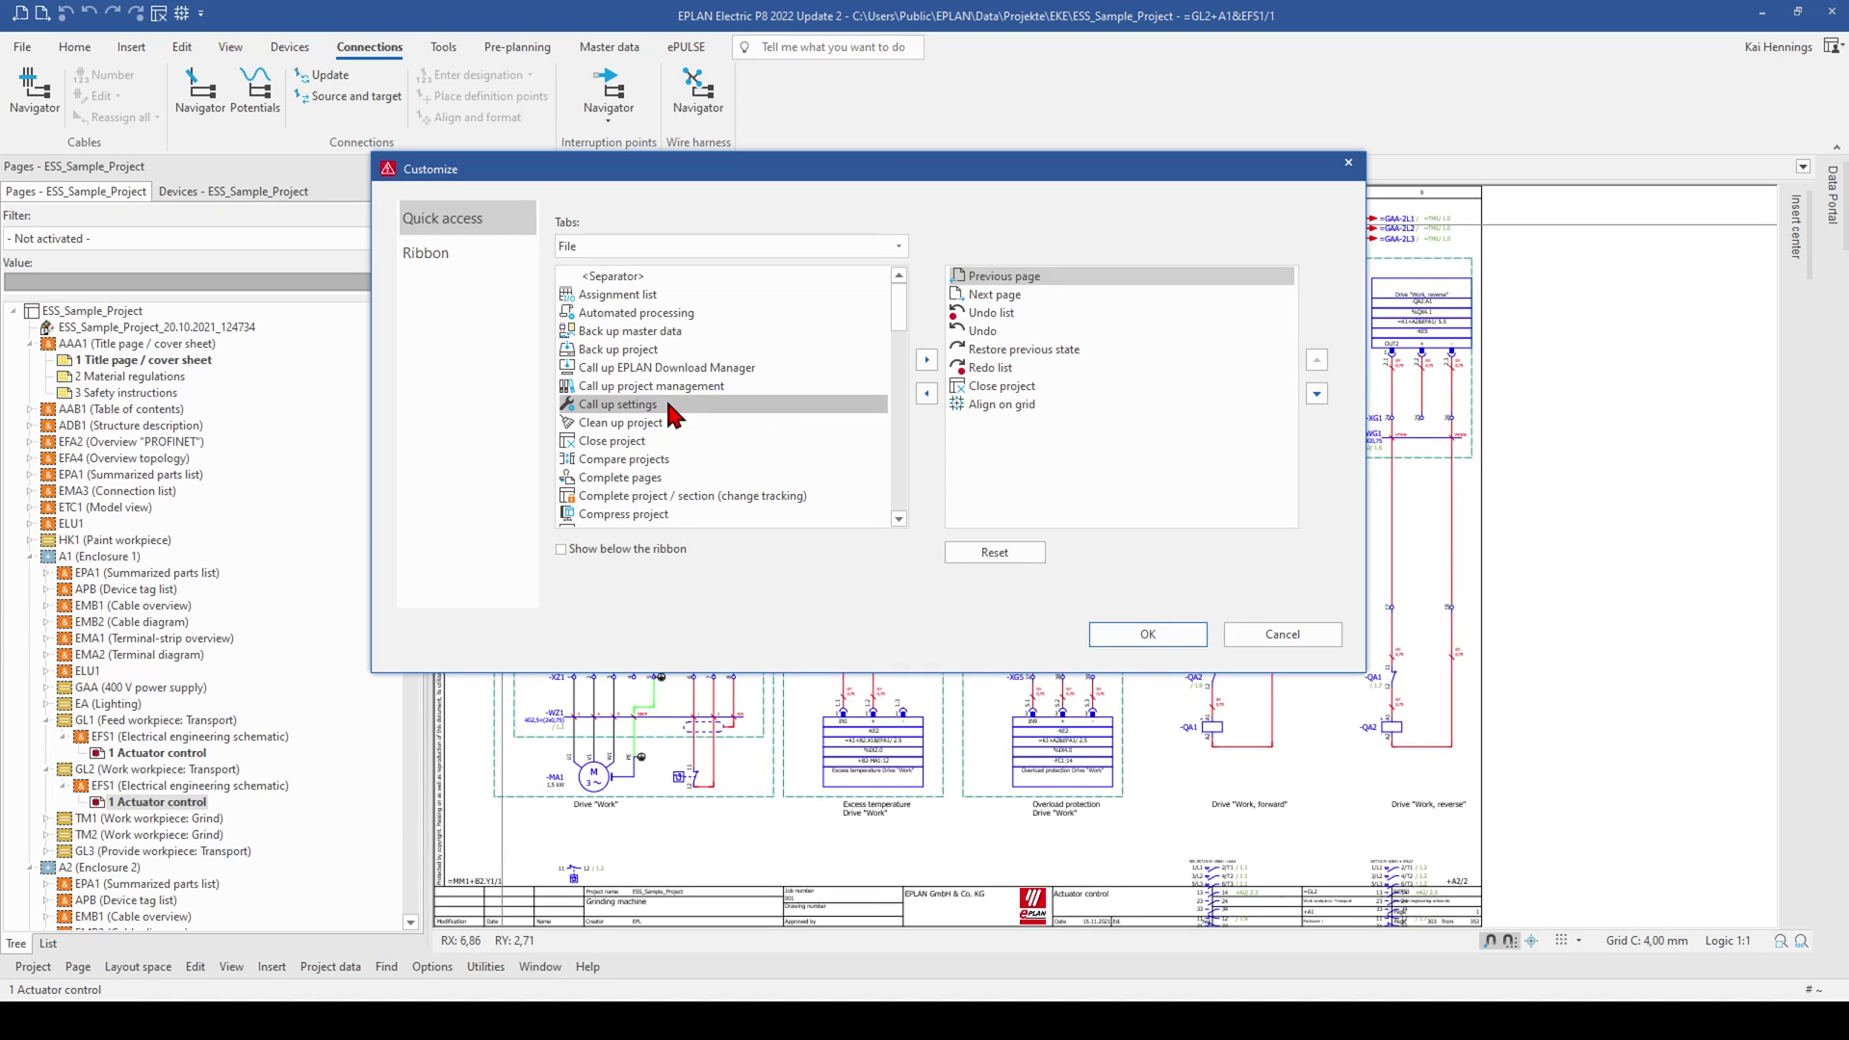
pyautogui.click(927, 361)
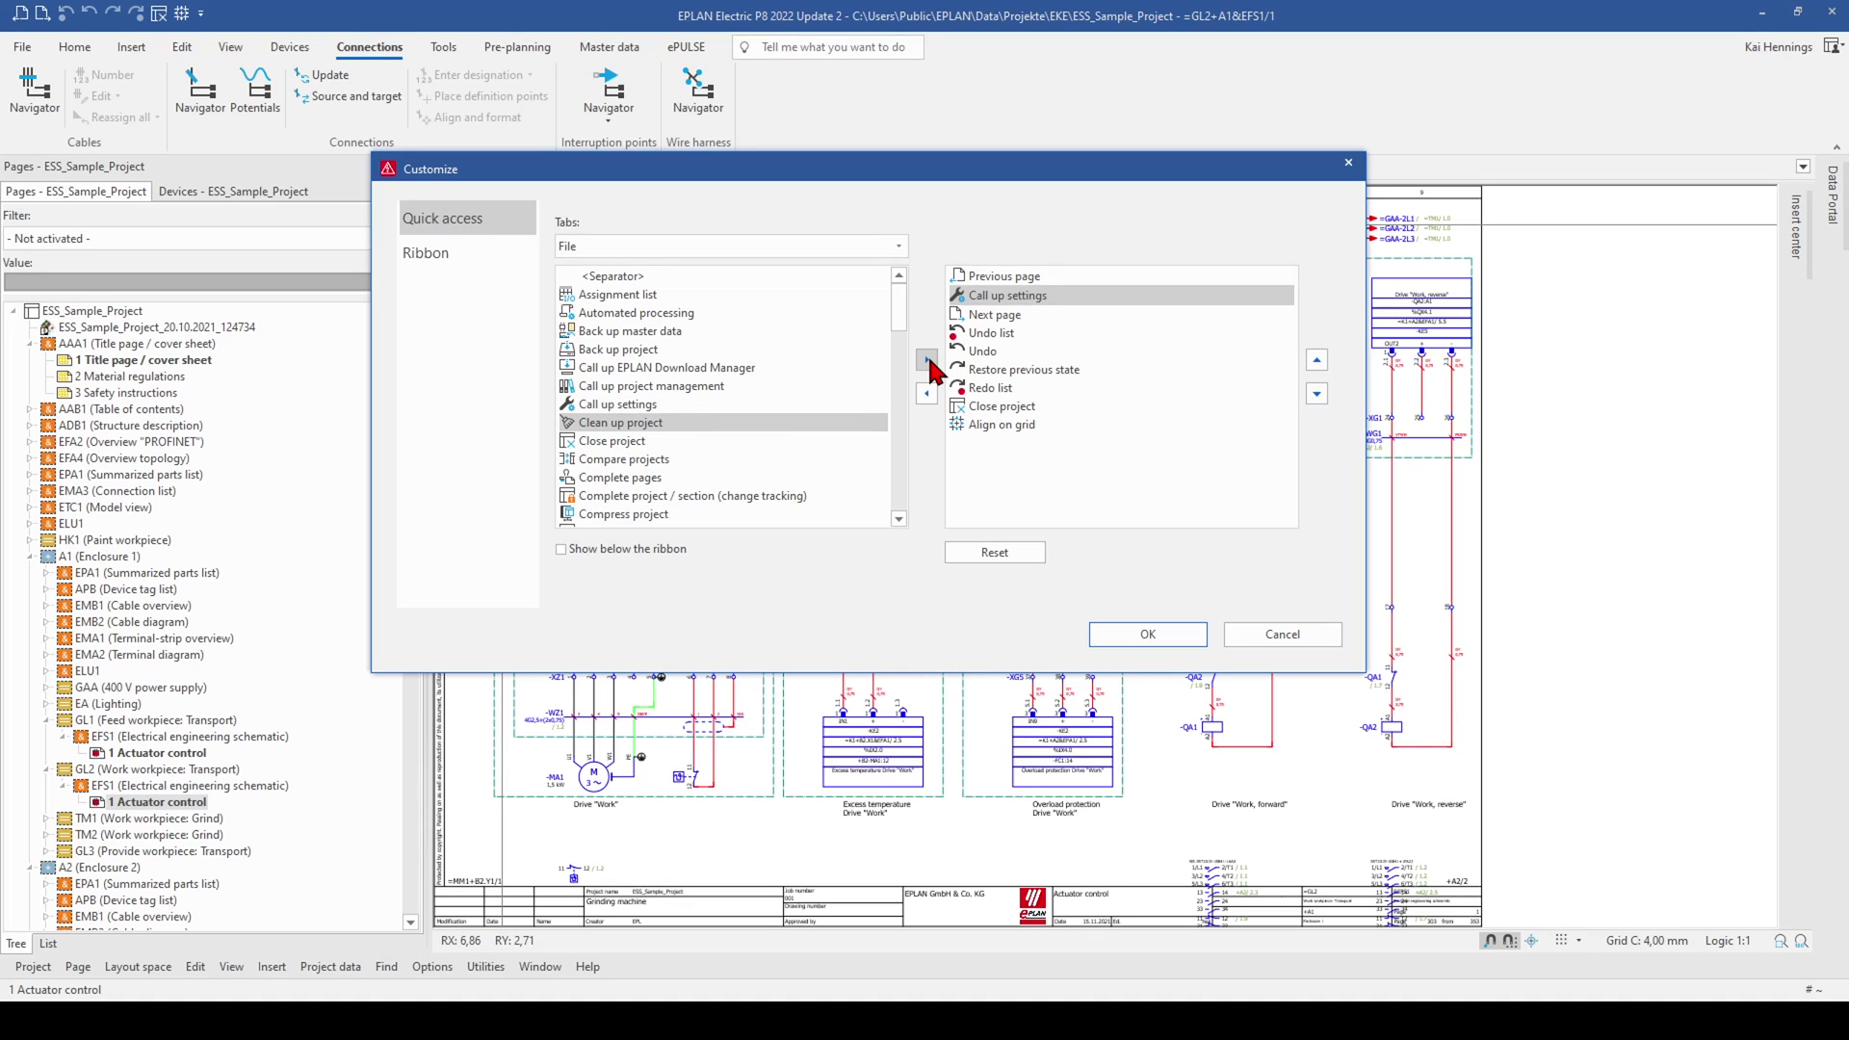
# Step: Place Call up settings at the end of the quick access commands, after Align on grid, and apply the customization
pyautogui.click(1317, 394)
pyautogui.click(1317, 394)
pyautogui.click(1317, 393)
pyautogui.click(1317, 394)
pyautogui.click(1317, 394)
pyautogui.click(1317, 394)
pyautogui.click(1317, 394)
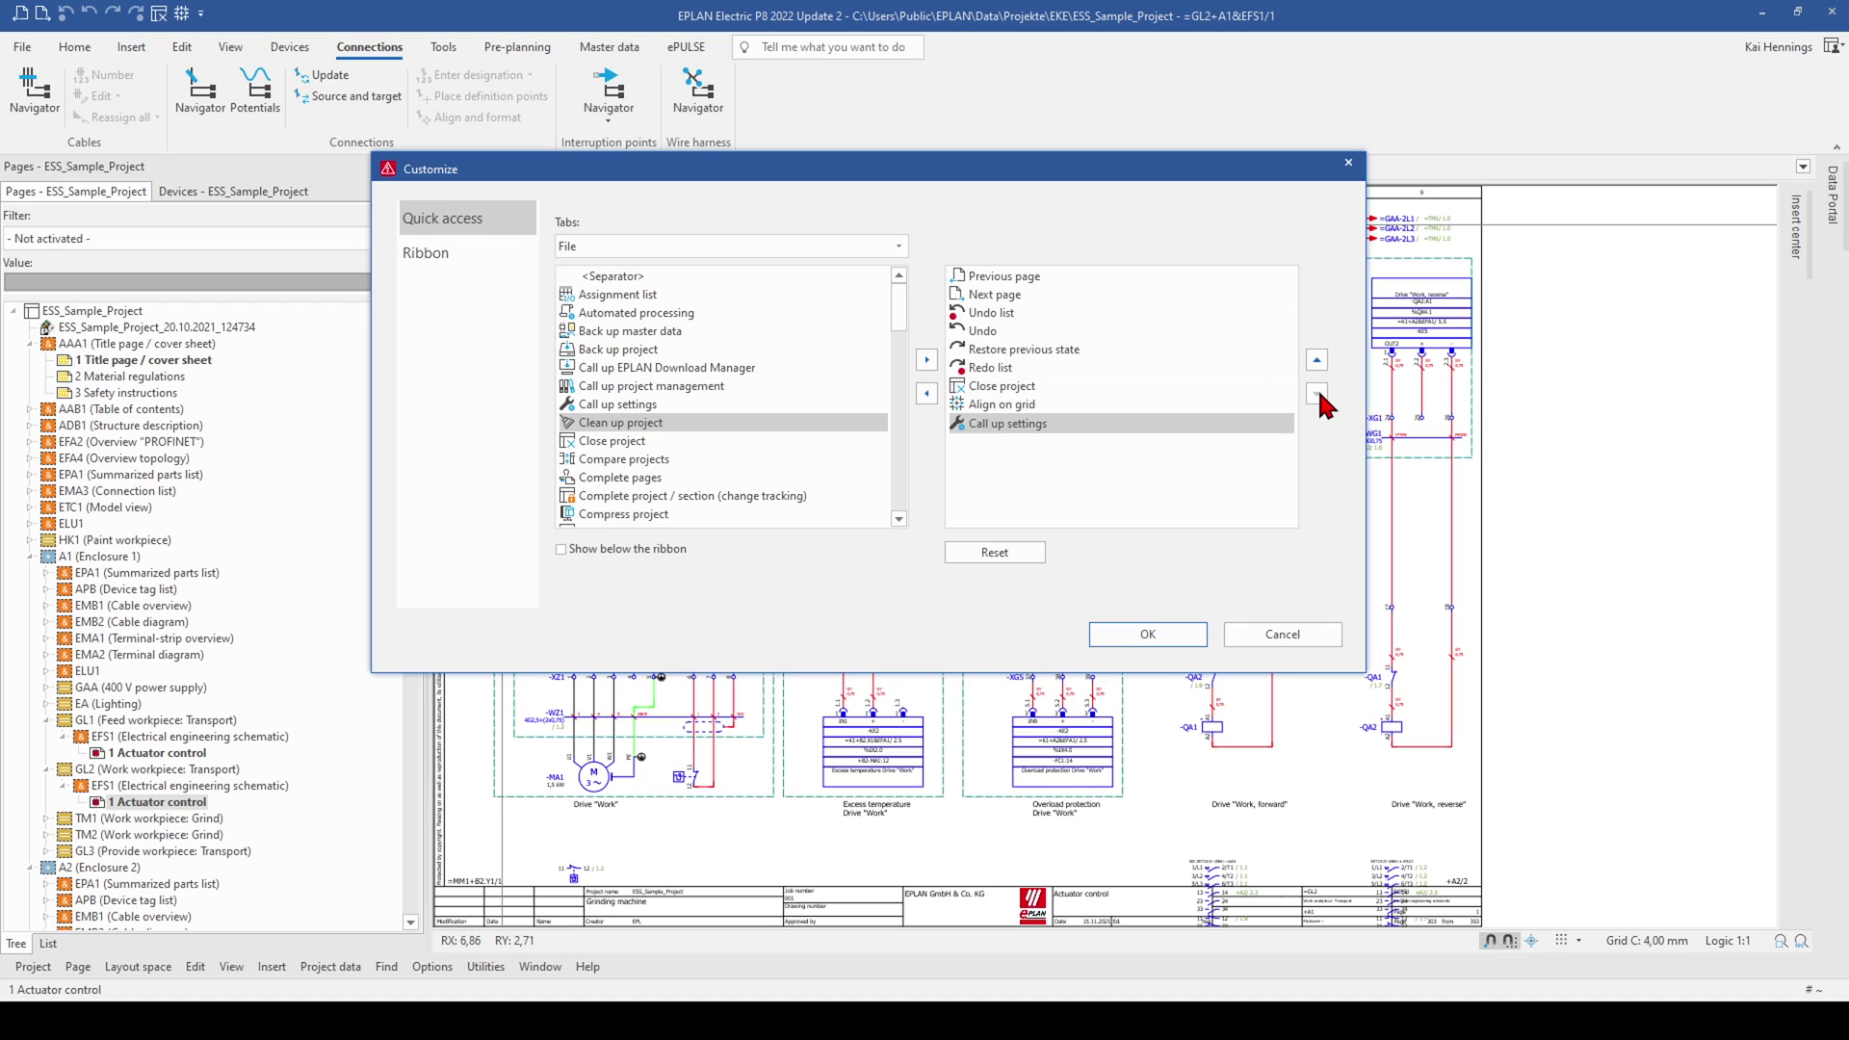
pyautogui.click(1146, 634)
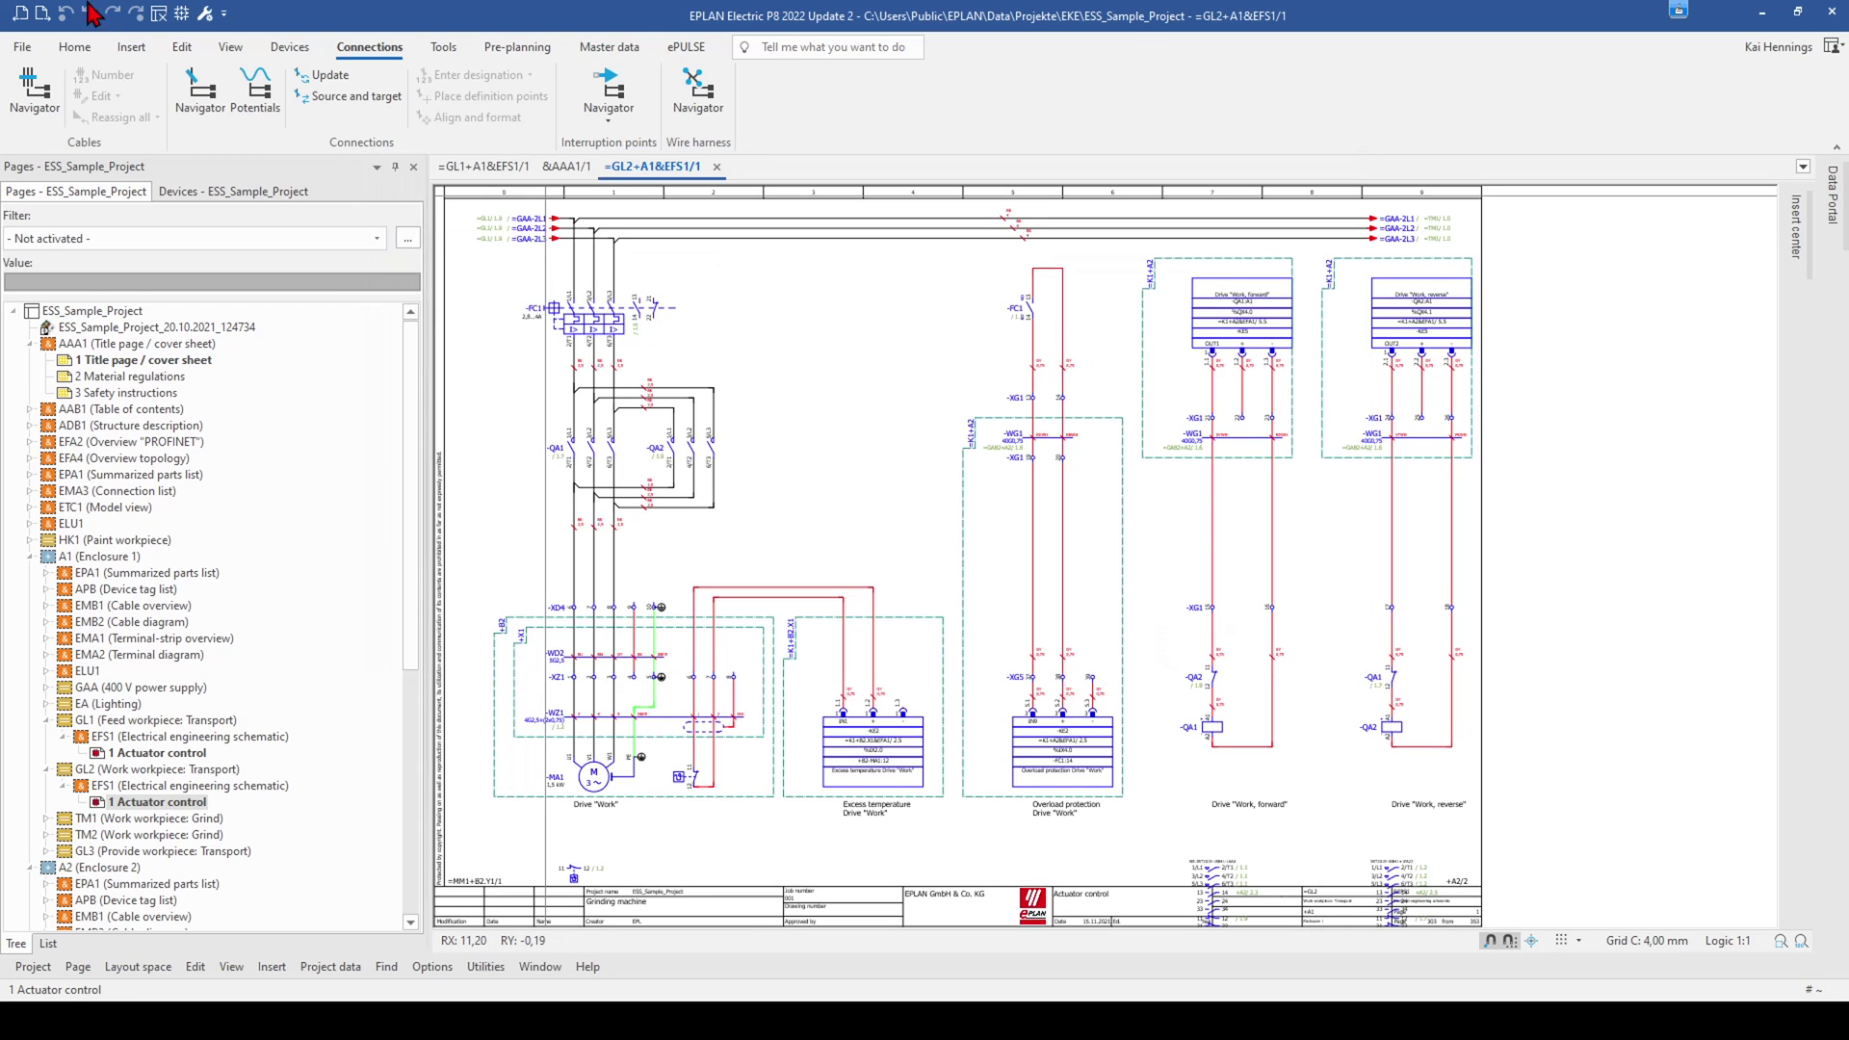
# Step: Open the settings through the new quick access command and again through the File commands, closing them each time without changes
pyautogui.click(207, 14)
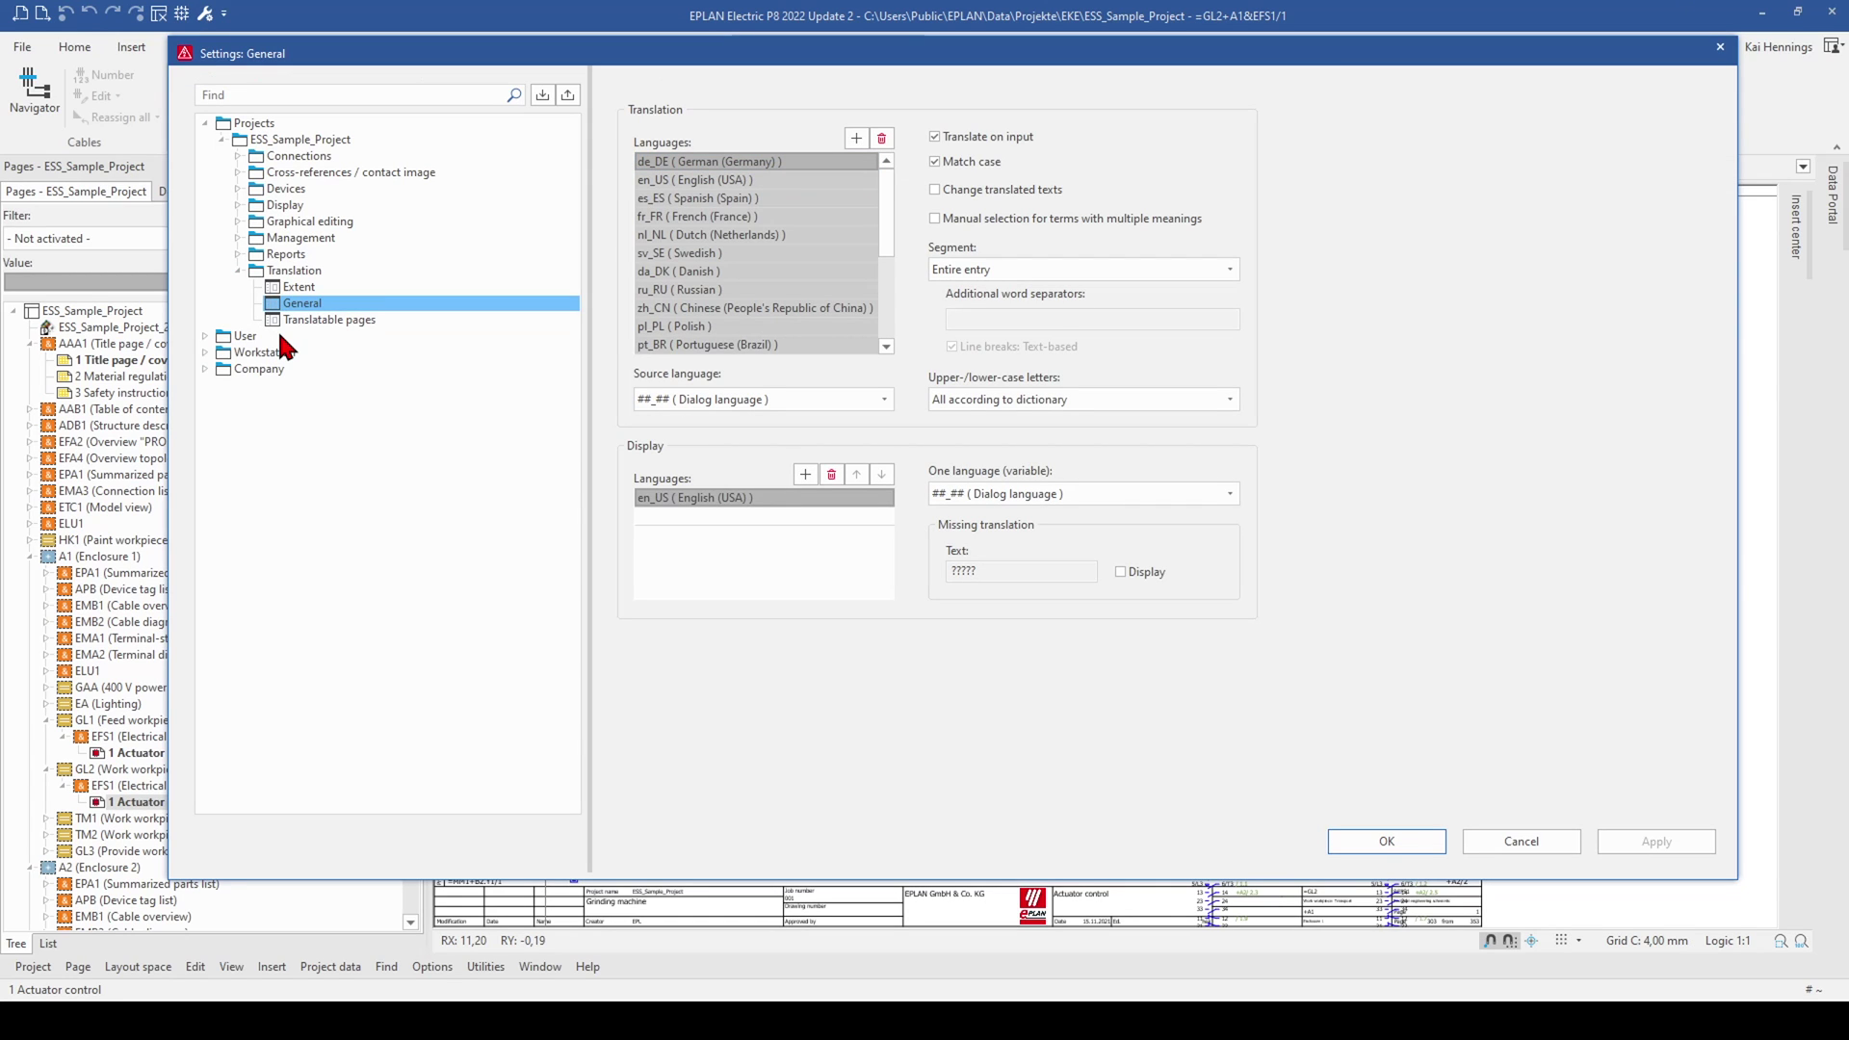
pyautogui.click(1720, 47)
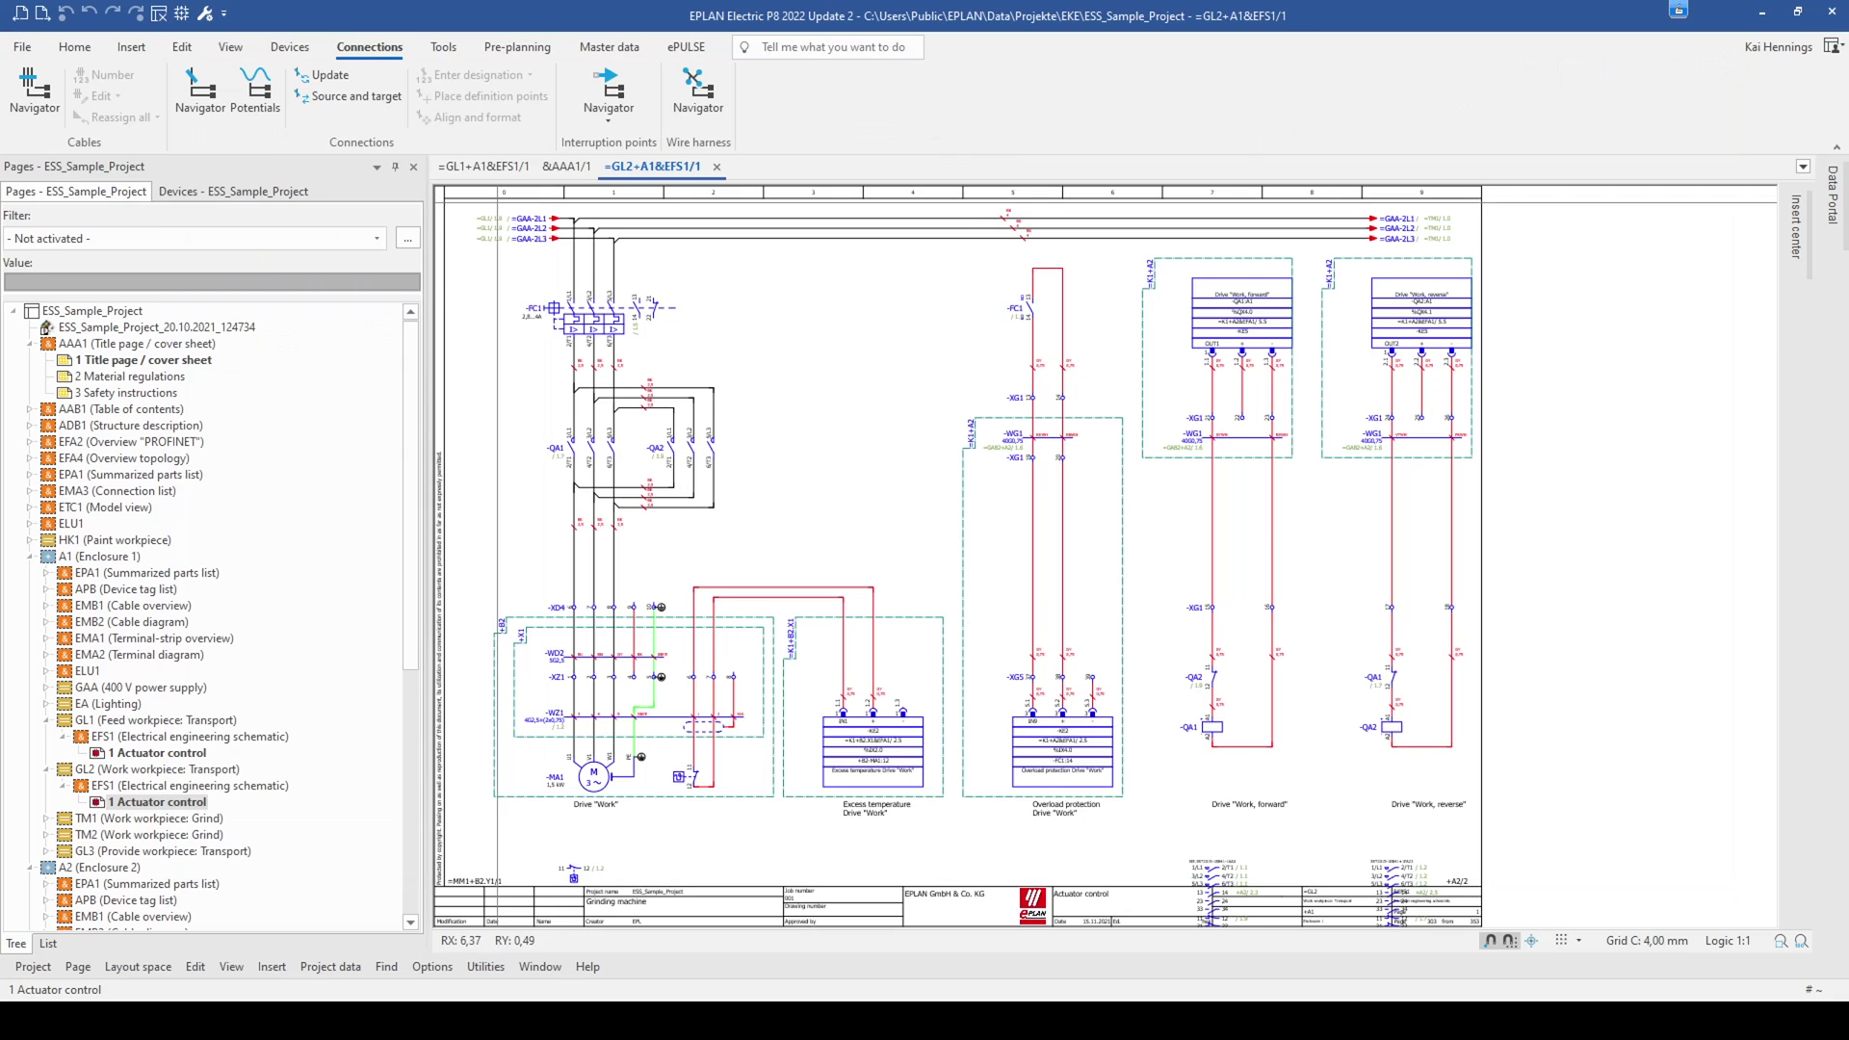
pyautogui.click(21, 46)
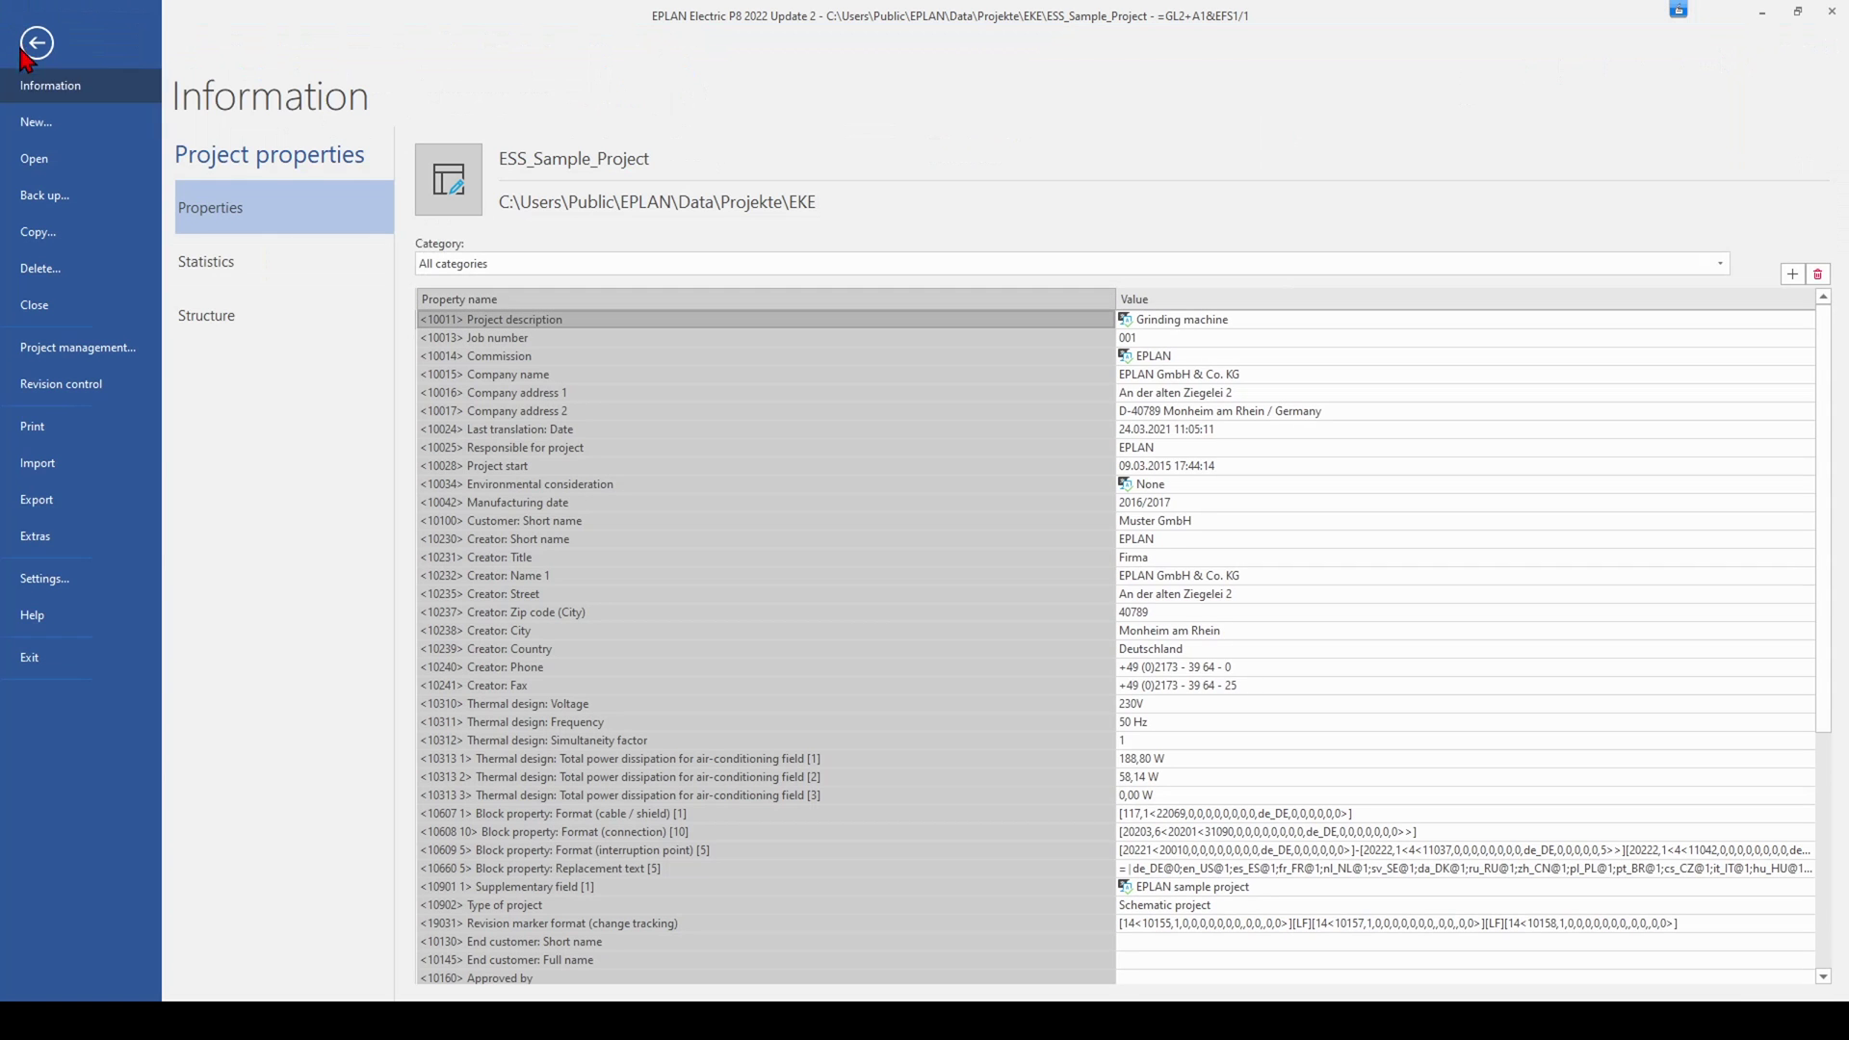
pyautogui.click(68, 578)
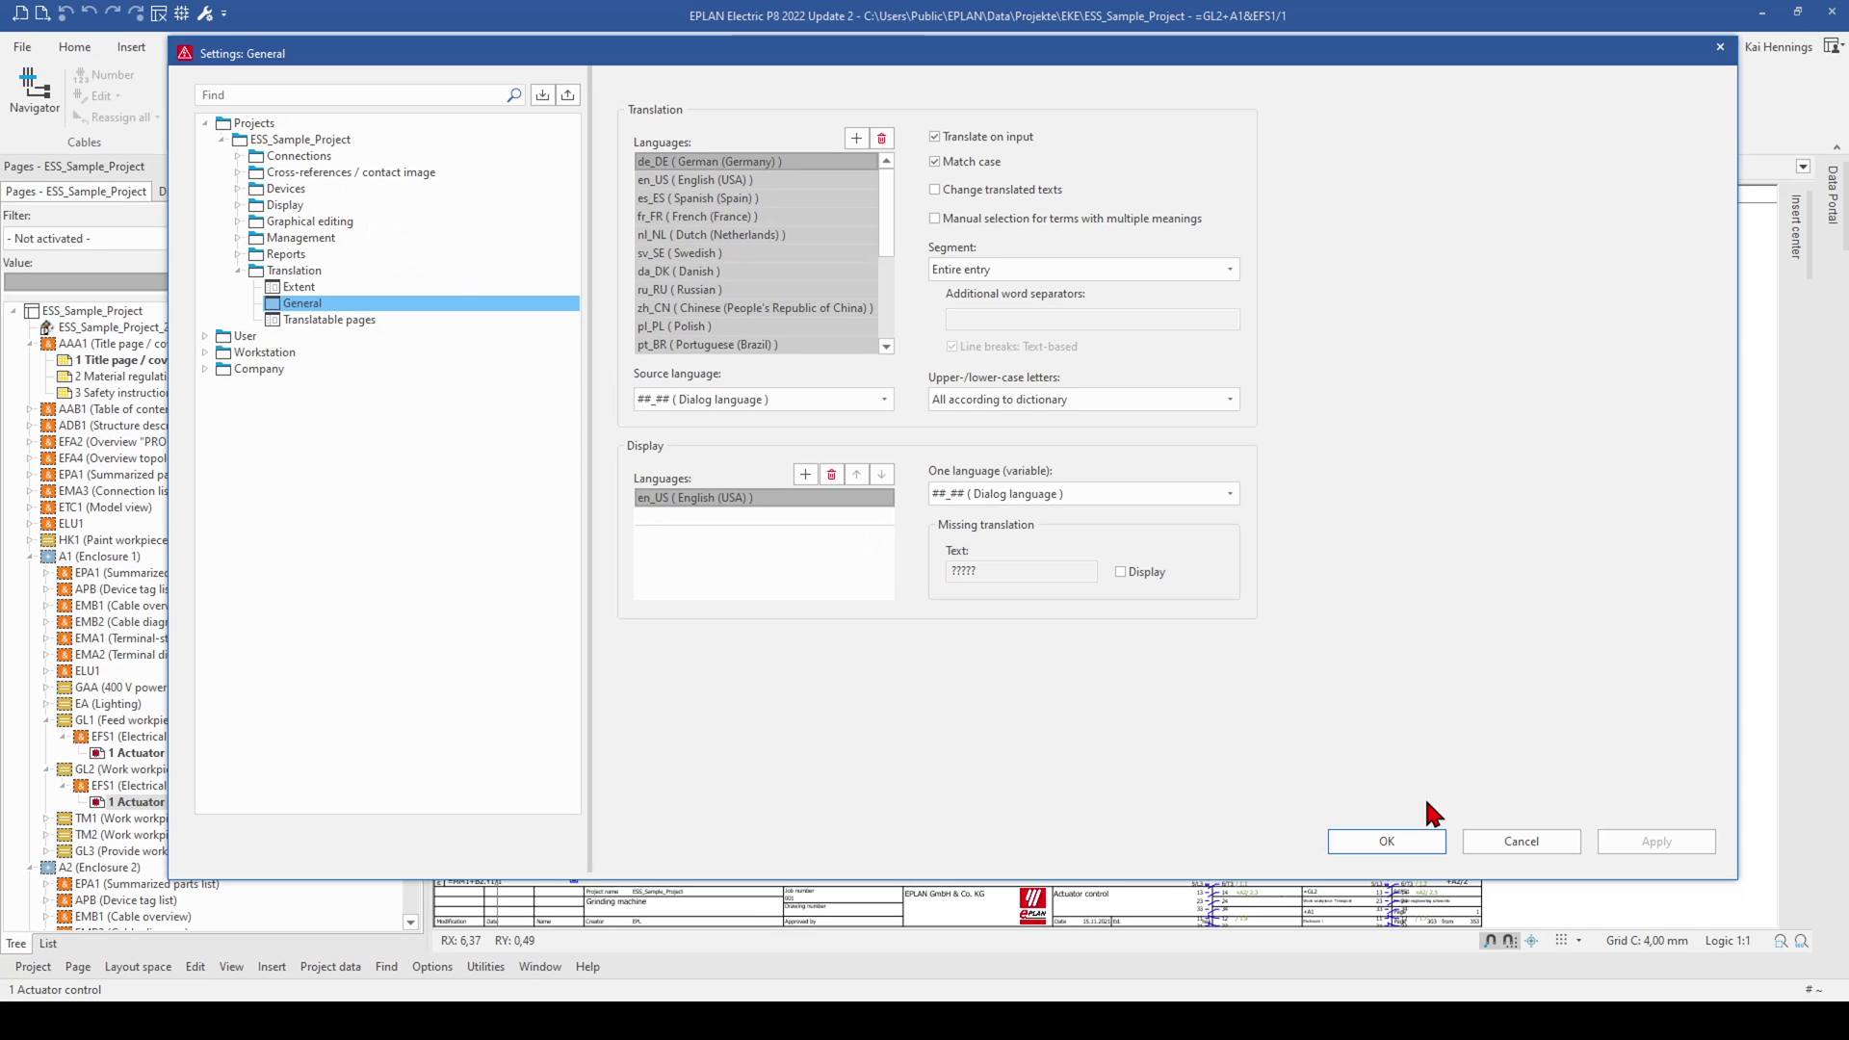
pyautogui.click(1525, 842)
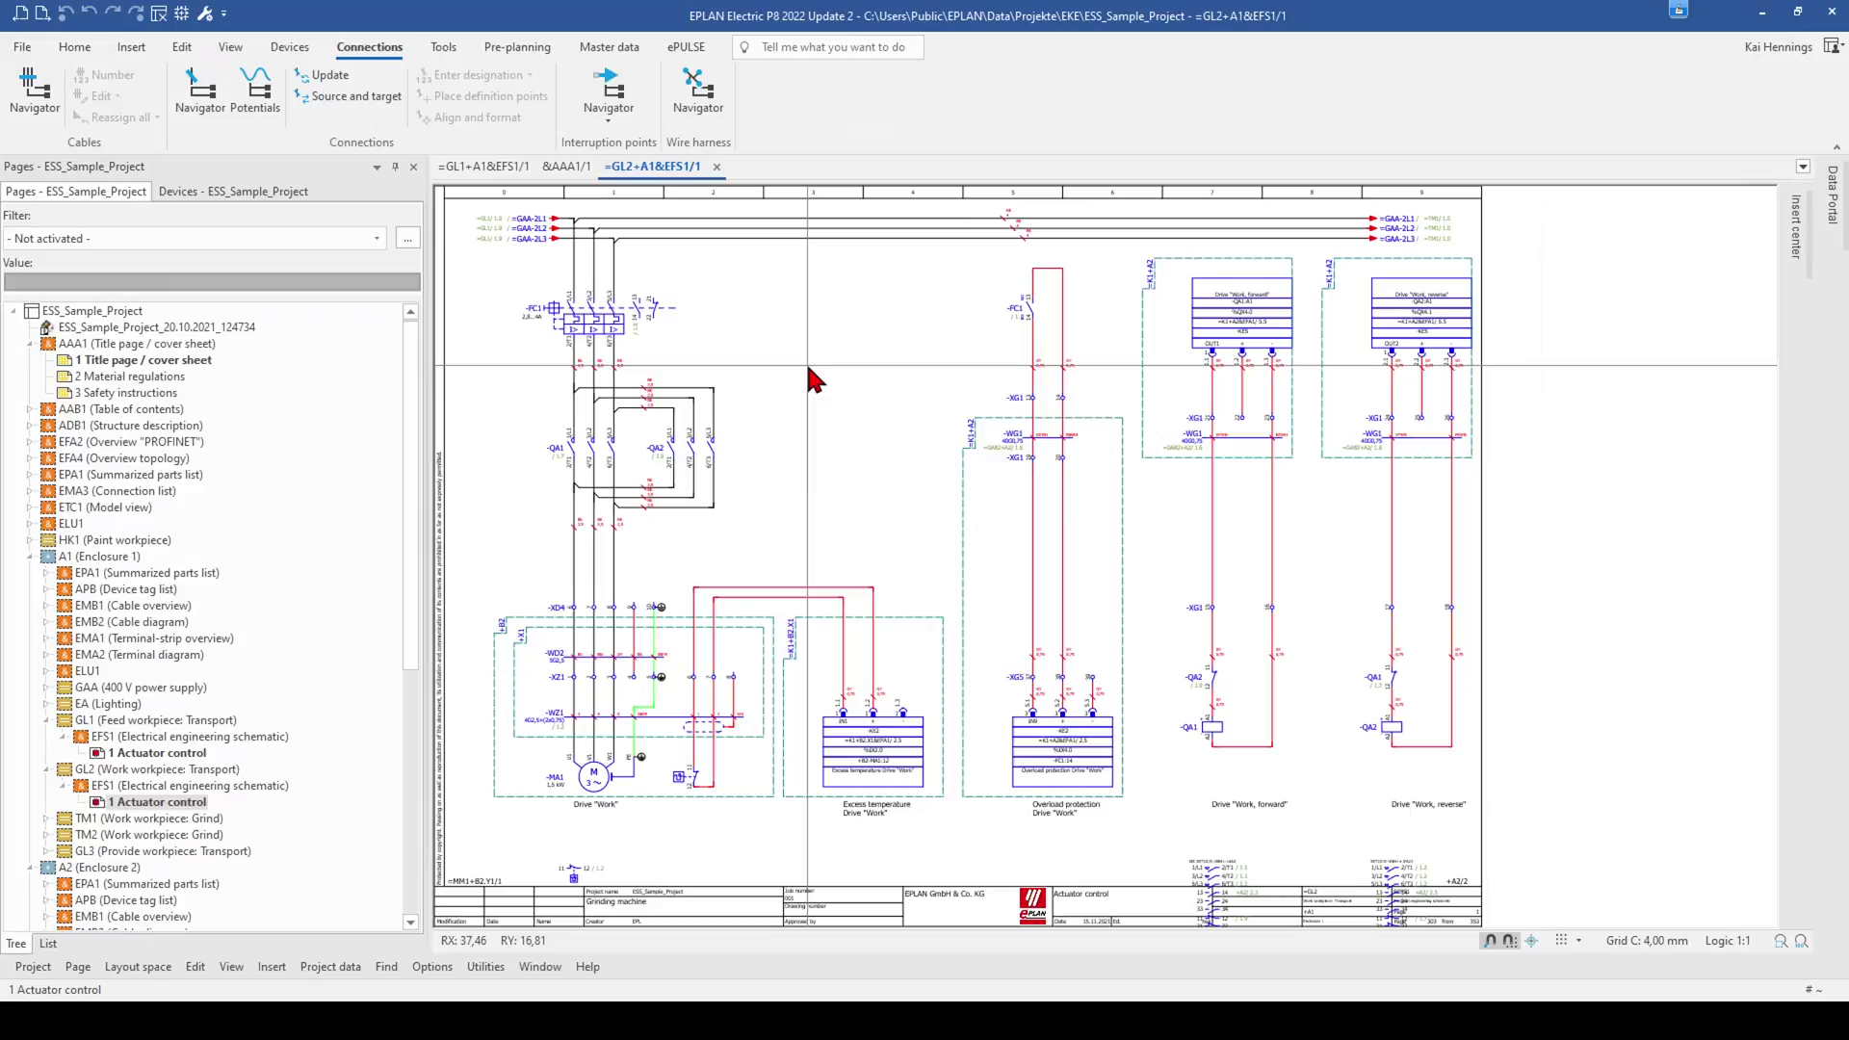